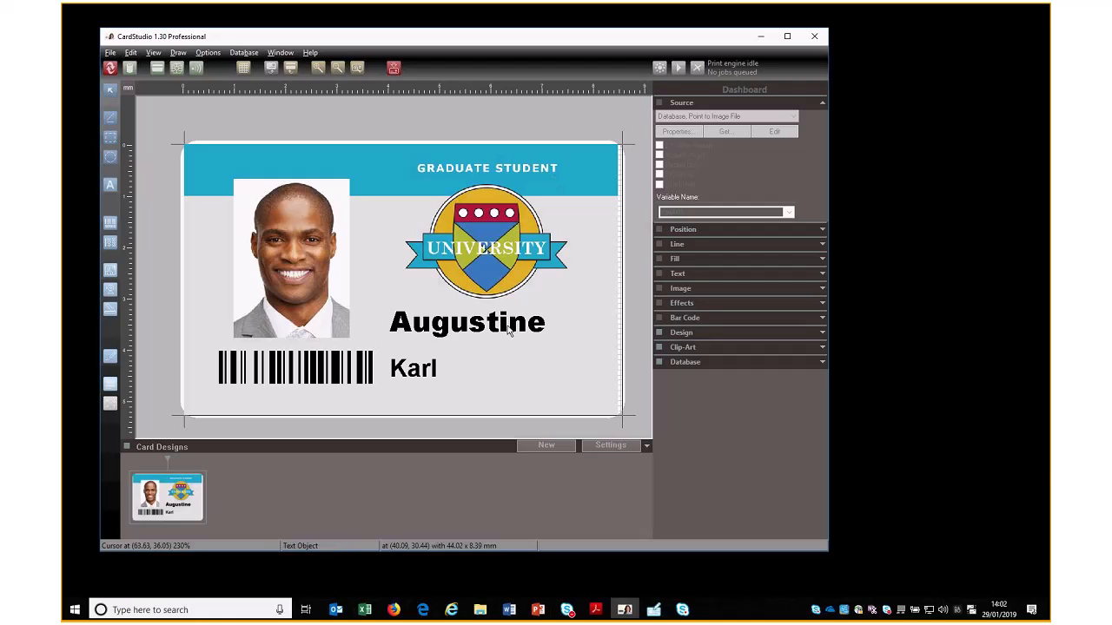
Examine the data source of the family name, first name, barcode and photo elements on the student card.
{"action": "left_click", "coordinate": [509, 327]}
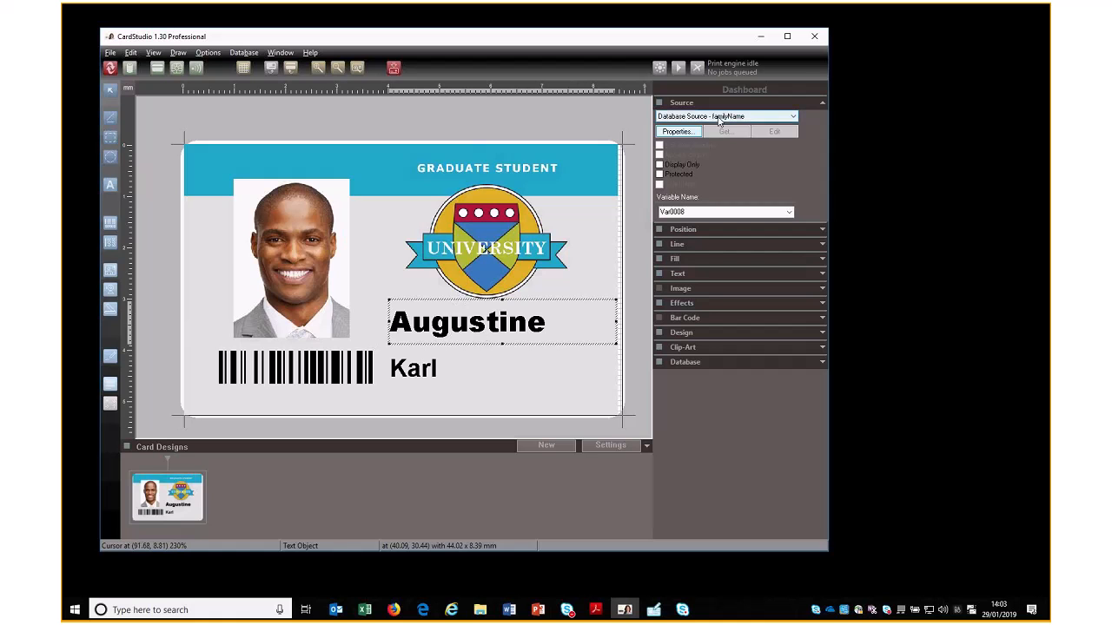
{"action": "left_click", "coordinate": [479, 371]}
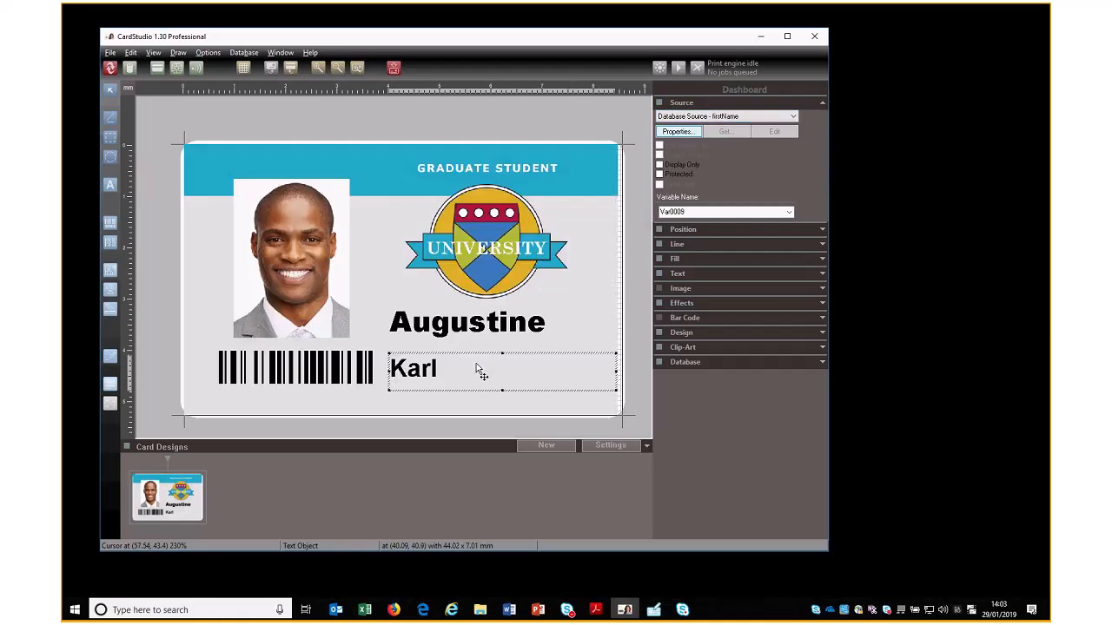
{"action": "left_click", "coordinate": [362, 375]}
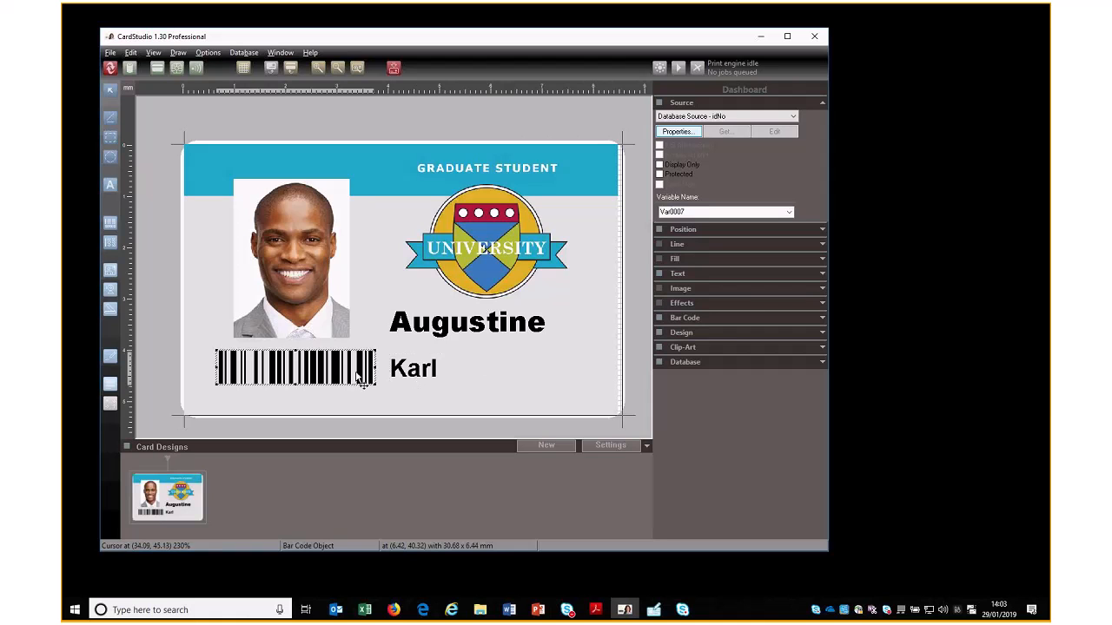
{"action": "left_click", "coordinate": [335, 292]}
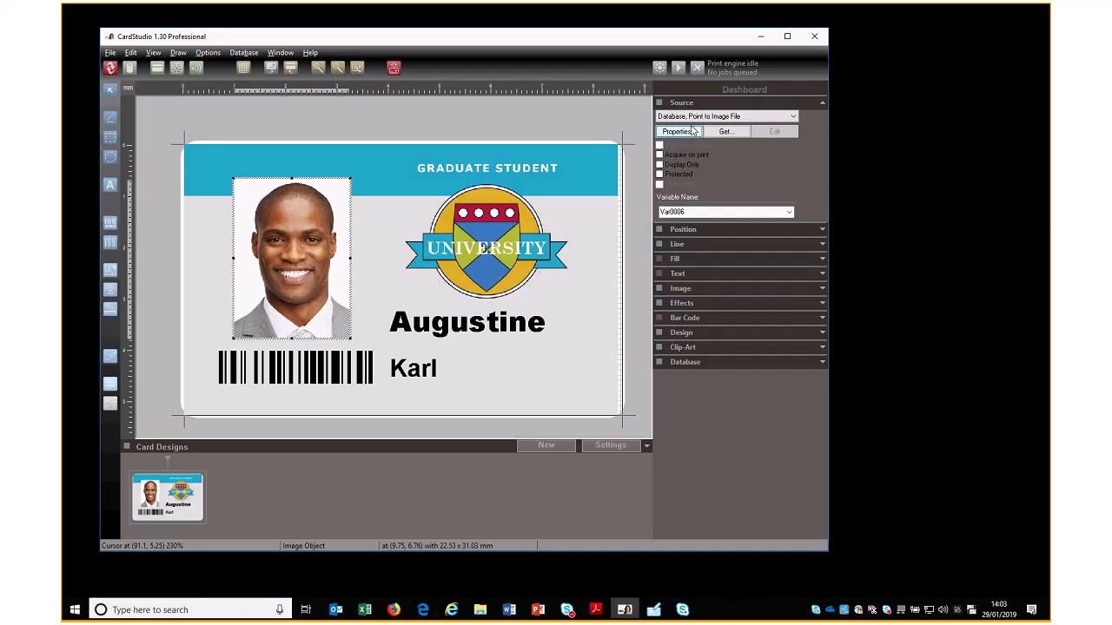
{"action": "left_click", "coordinate": [541, 130]}
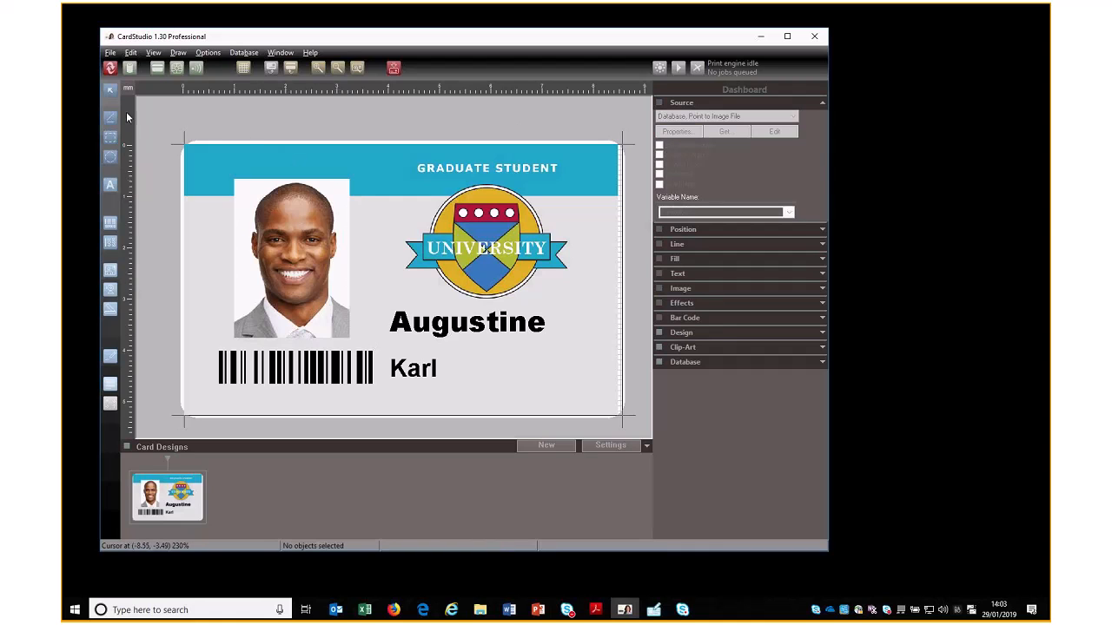
Switch from the card layout to the linked database records and save the card file.
{"action": "left_click", "coordinate": [109, 69]}
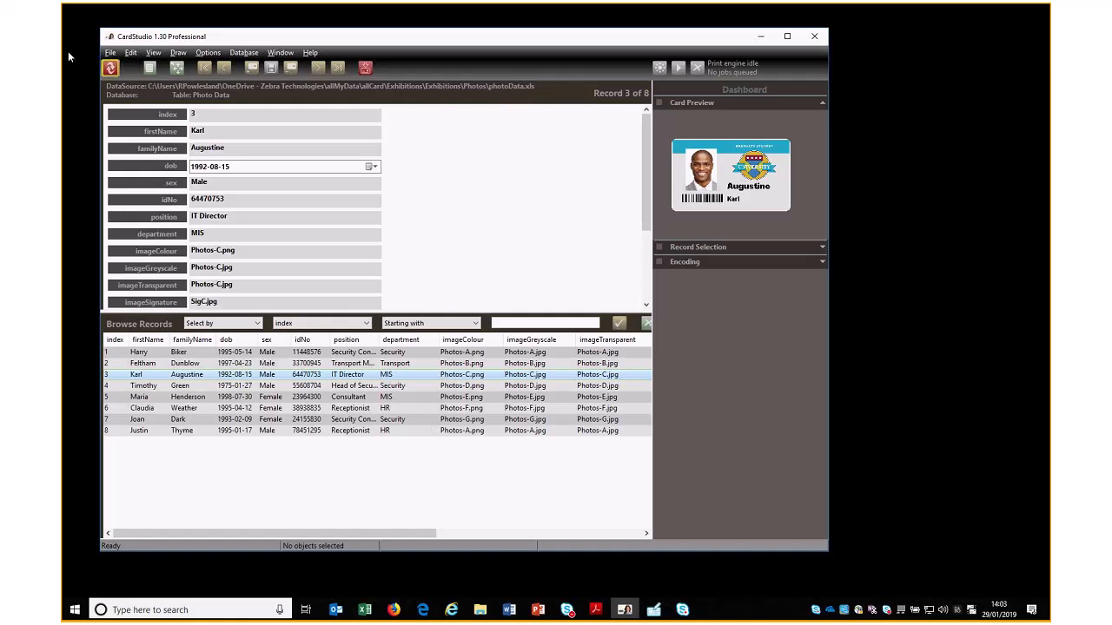
{"action": "left_click", "coordinate": [109, 54]}
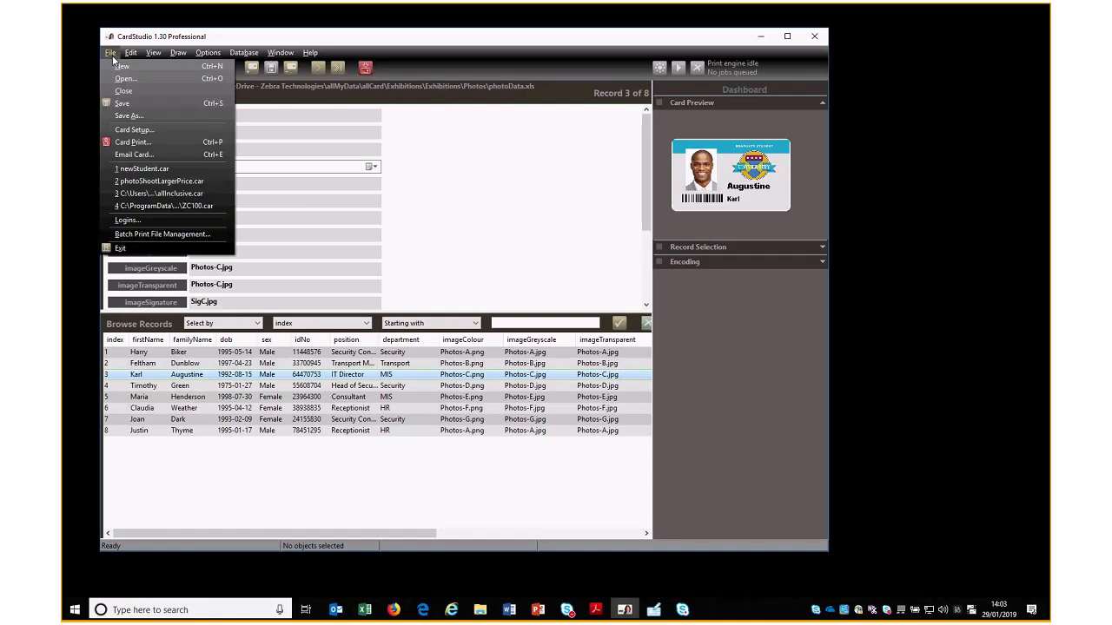
{"action": "left_click", "coordinate": [127, 109]}
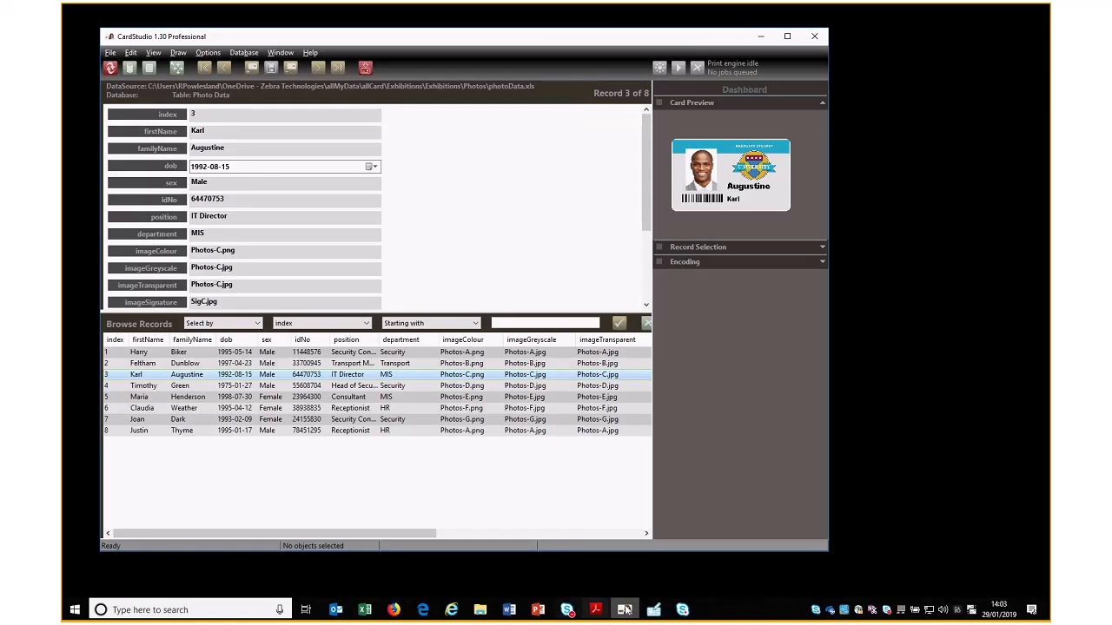
Switch to DesignStudio and import the CardStudio 1.0 design newStudent.car with the card design name newStudent.
{"action": "left_click", "coordinate": [656, 610]}
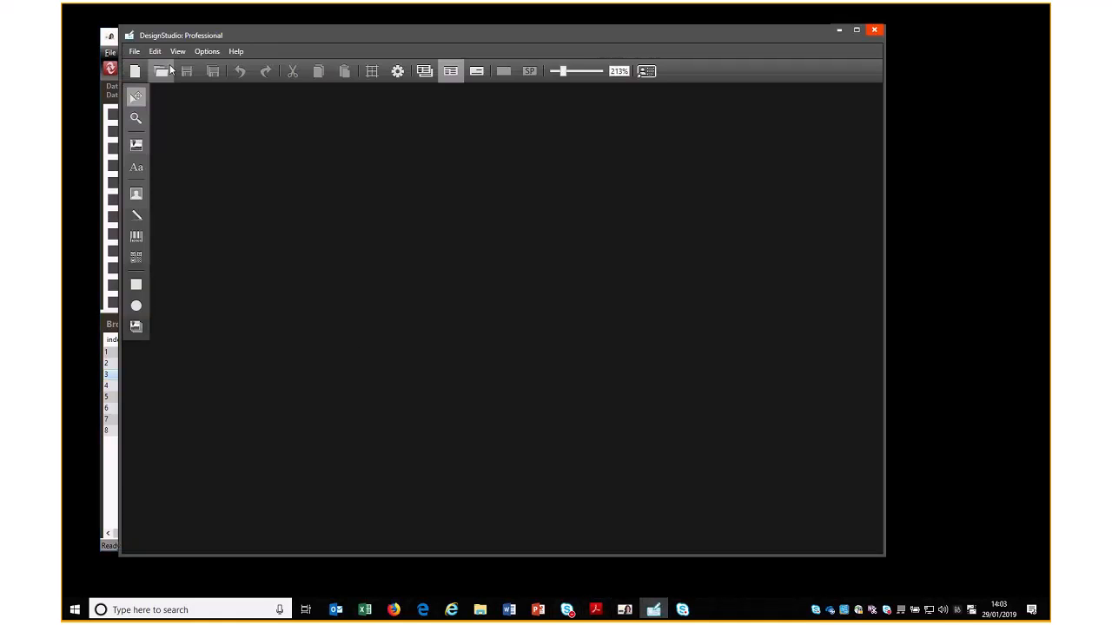
{"action": "left_click", "coordinate": [135, 52]}
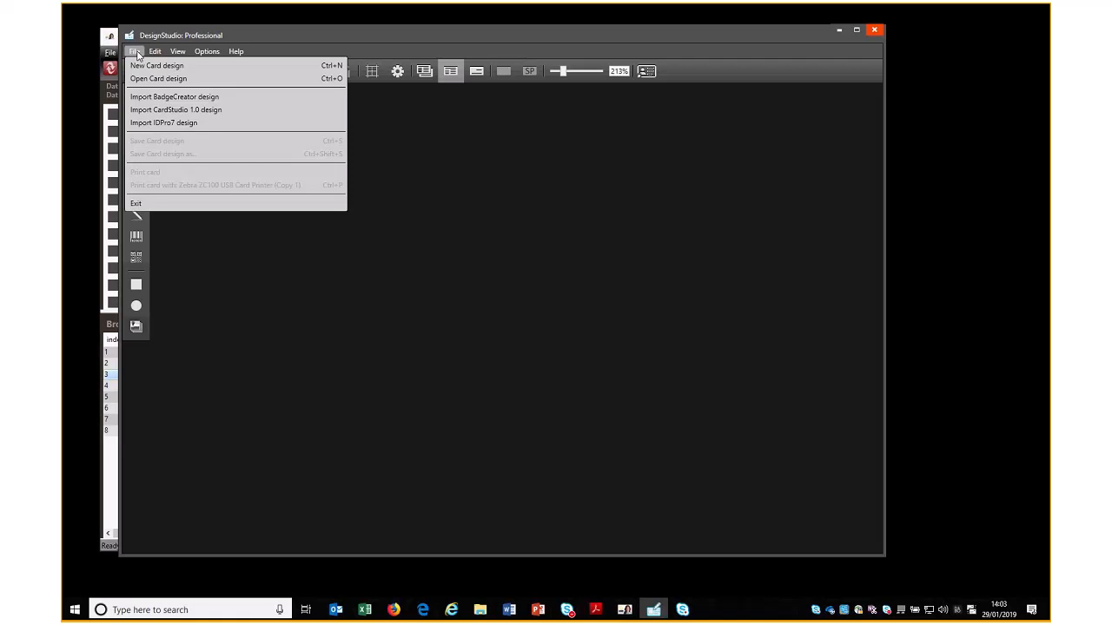
{"action": "left_click", "coordinate": [227, 111]}
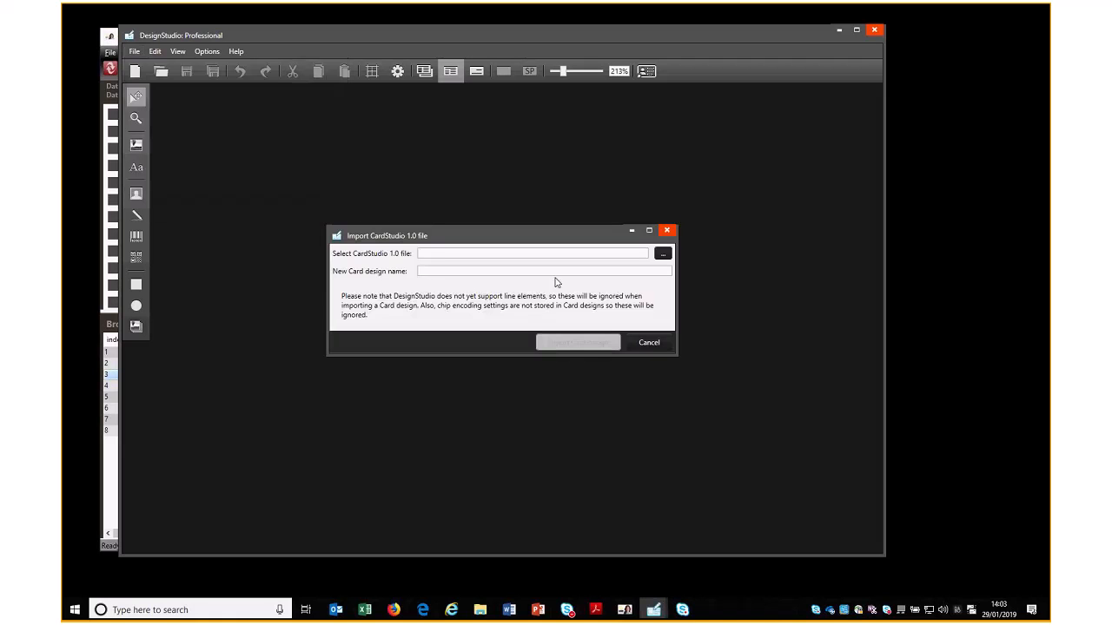
{"action": "left_click", "coordinate": [663, 254]}
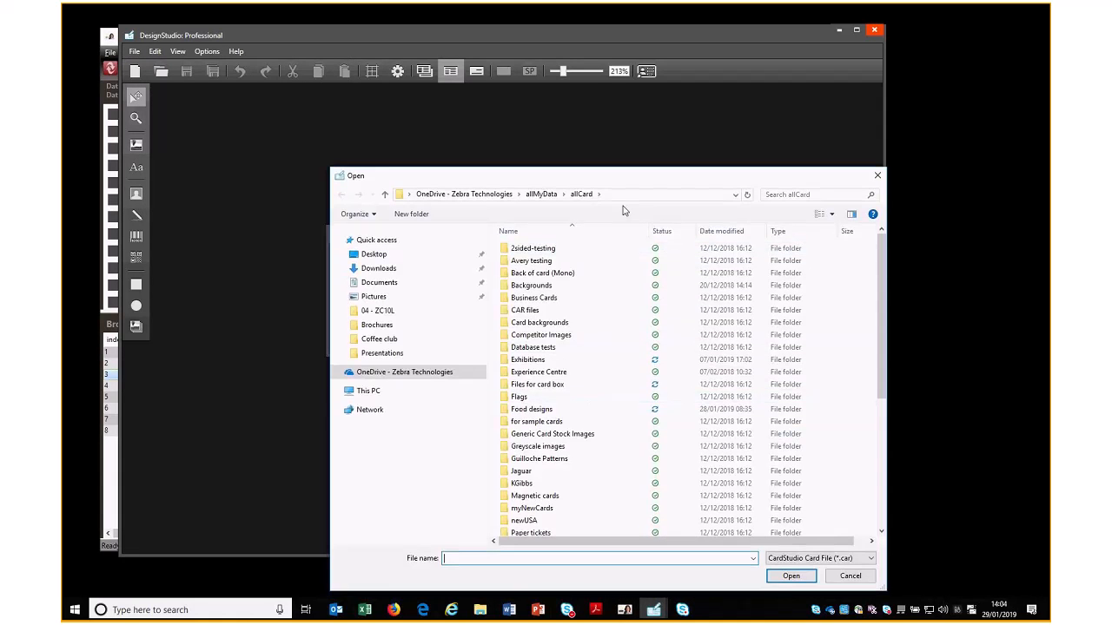
{"action": "scroll", "coordinate": [540, 513], "scroll_direction": "down", "scroll_amount": 6}
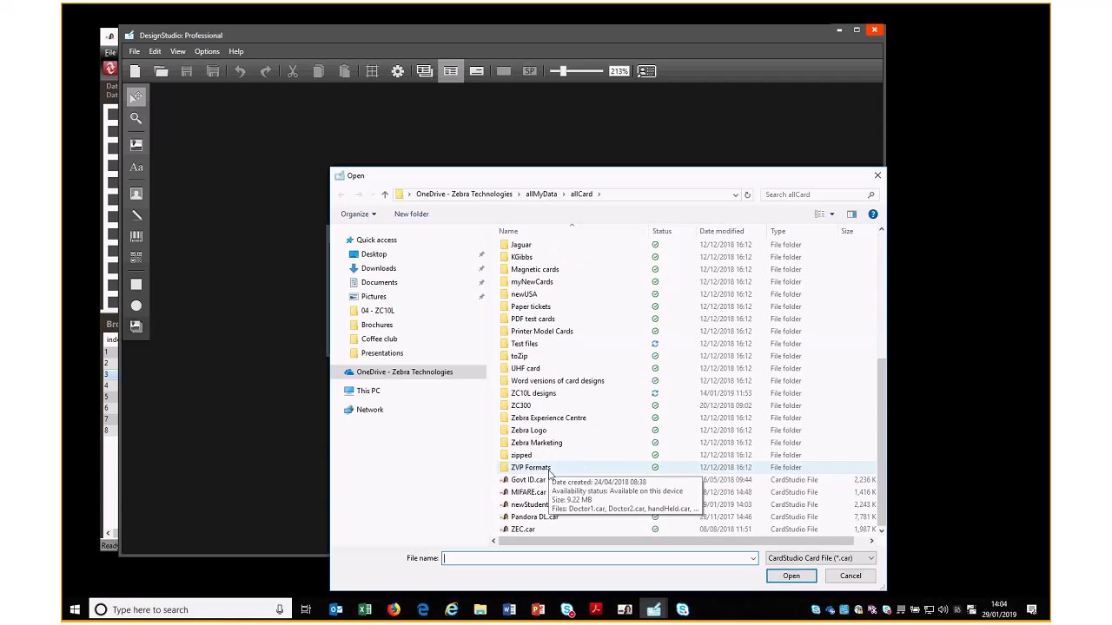
{"action": "left_click", "coordinate": [535, 505]}
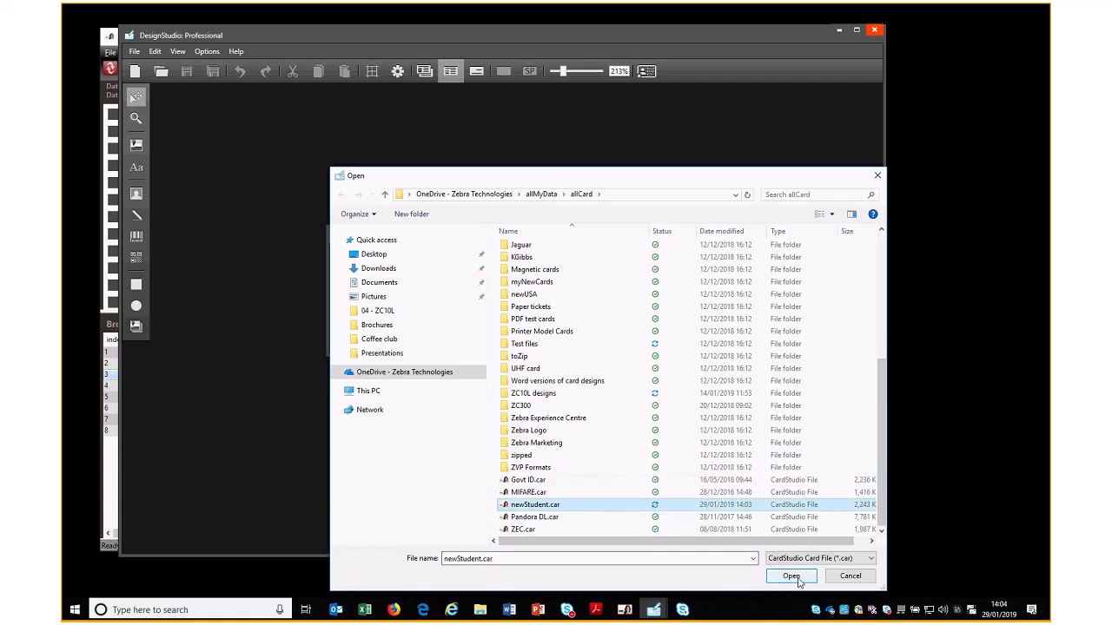
{"action": "left_click", "coordinate": [791, 576]}
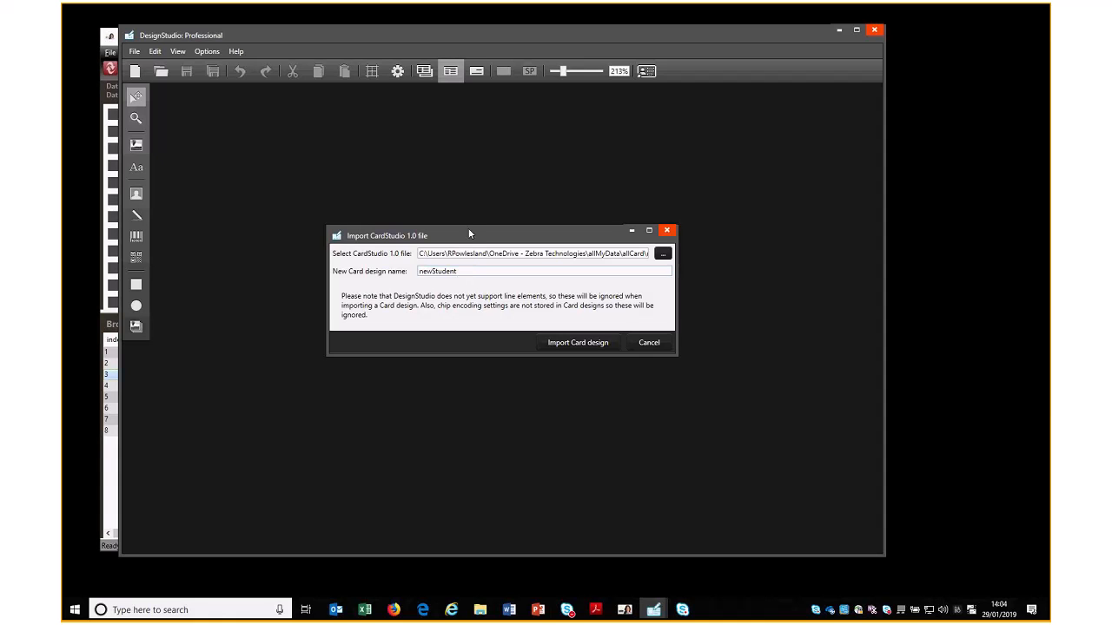
{"action": "left_click", "coordinate": [569, 344]}
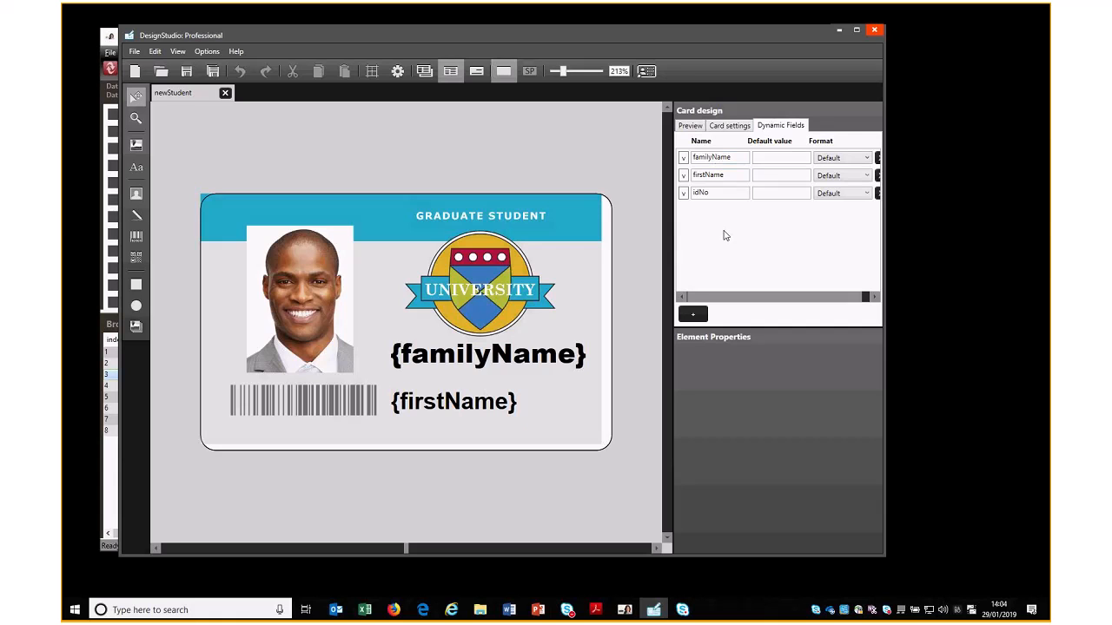
Check the position and dimensions of the imported static photo, and delete it from the card.
{"action": "left_click", "coordinate": [304, 274]}
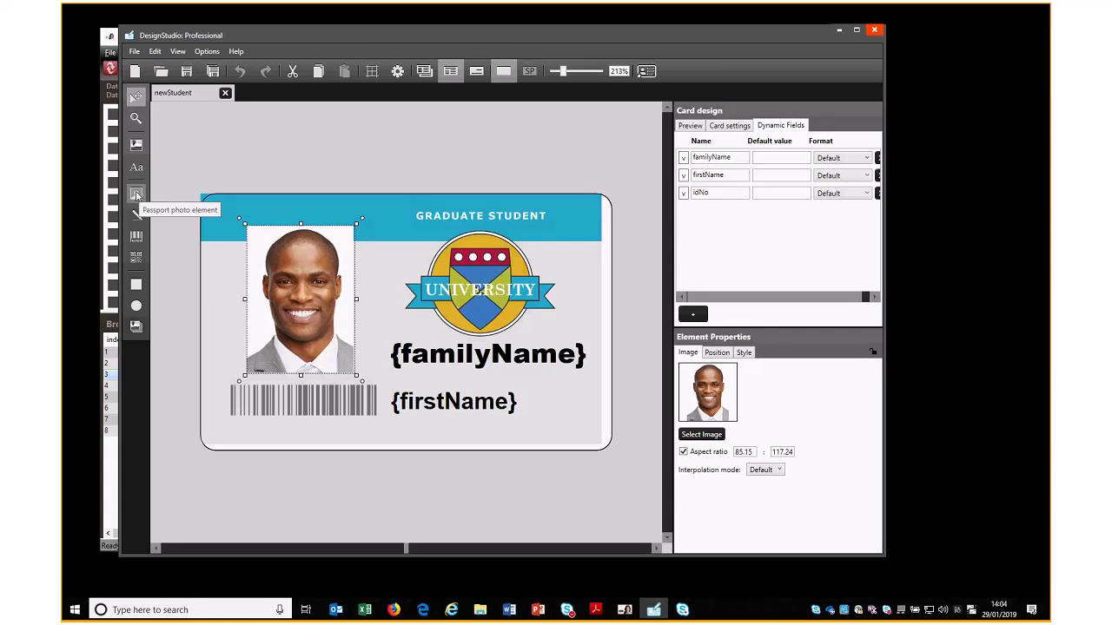
{"action": "left_click", "coordinate": [714, 354]}
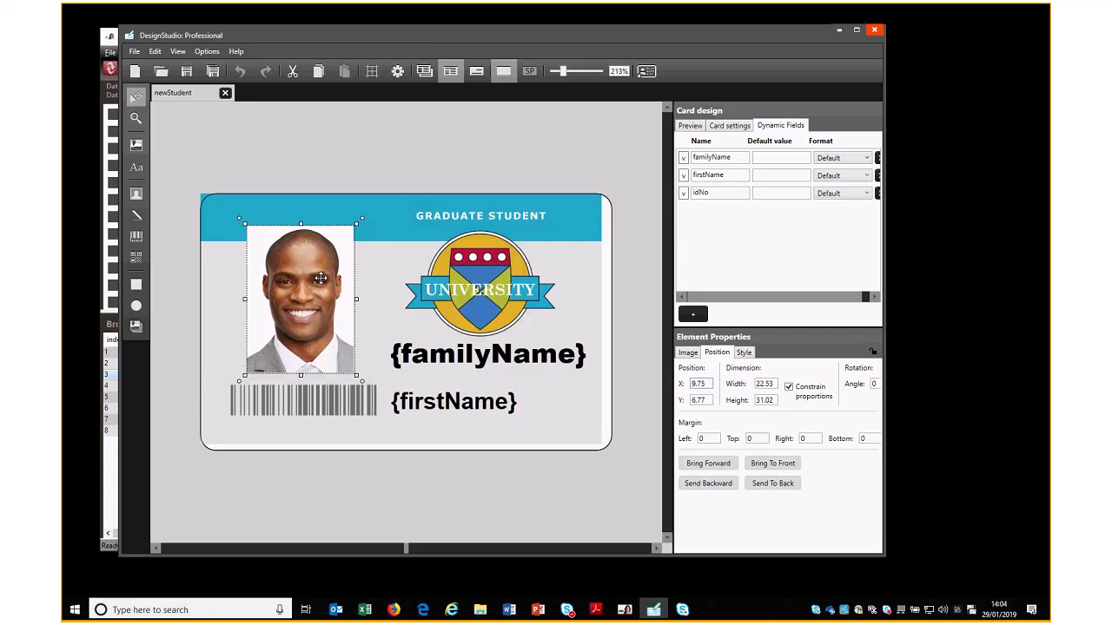
{"action": "key", "text": "Delete"}
{"action": "left_click", "coordinate": [288, 290]}
{"action": "key", "text": "Delete"}
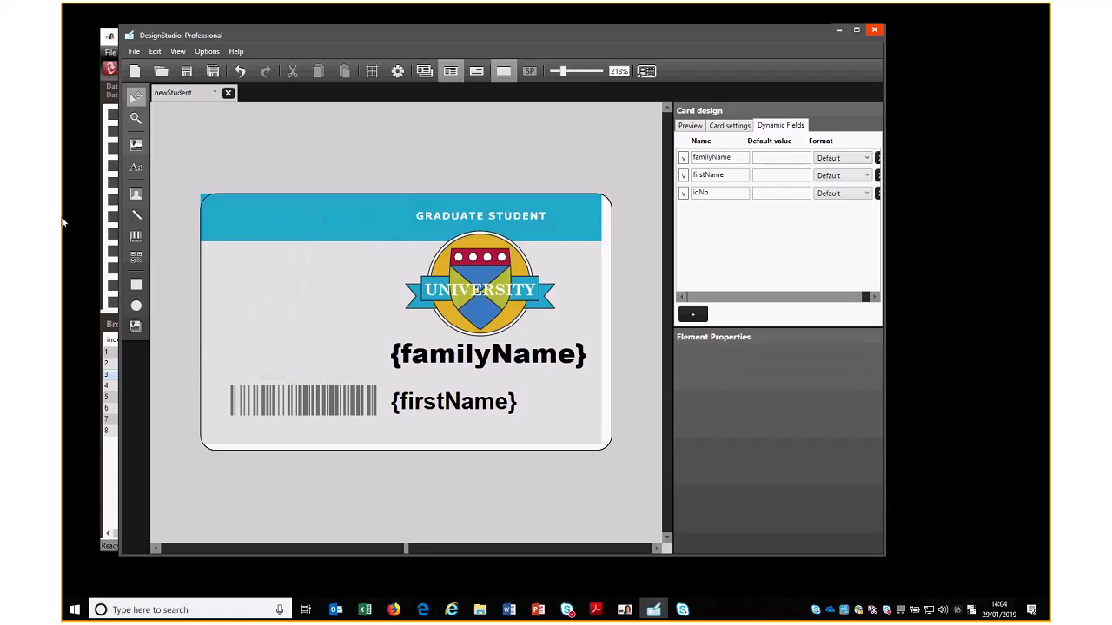
Place a passport photo element about 19 × 25 mm above the barcode and set its X position to 9.75.
{"action": "left_click", "coordinate": [130, 198]}
{"action": "left_click_drag", "start_coordinate": [234, 249], "coordinate": [350, 369]}
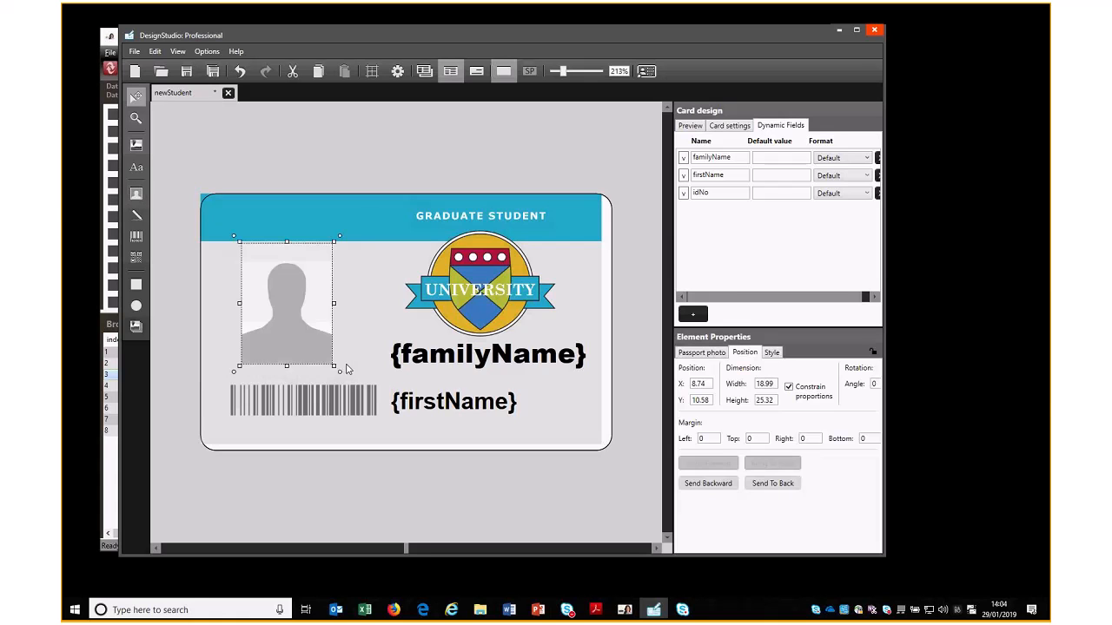
{"action": "double_click", "coordinate": [707, 383]}
{"action": "type", "text": "9"}
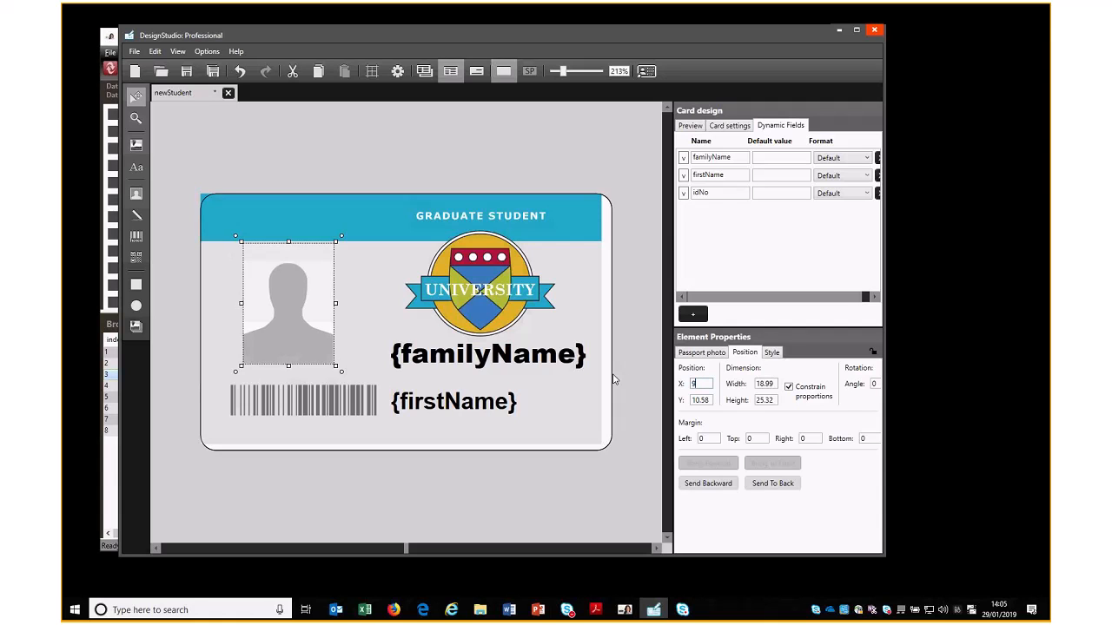
{"action": "type", "text": ".75"}
{"action": "key", "text": "Tab"}
{"action": "key", "text": "Tab"}
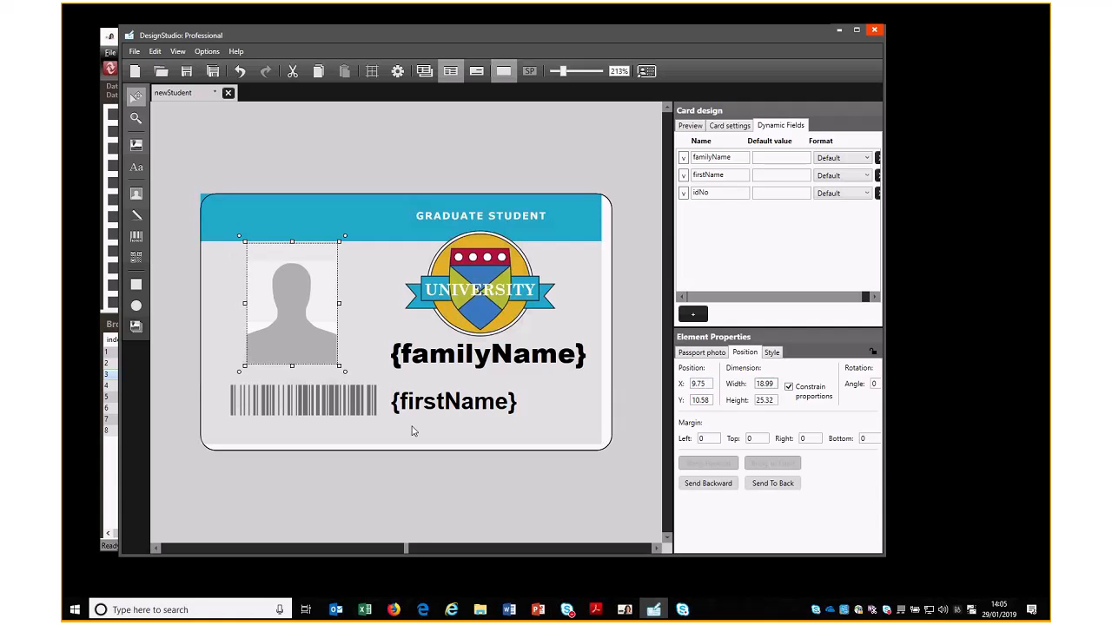
Enlarge the passport photo element proportionally to about 22.9 × 30.5 mm.
{"action": "left_click", "coordinate": [376, 280]}
{"action": "left_click", "coordinate": [316, 284]}
{"action": "left_click_drag", "start_coordinate": [341, 240], "coordinate": [368, 227]}
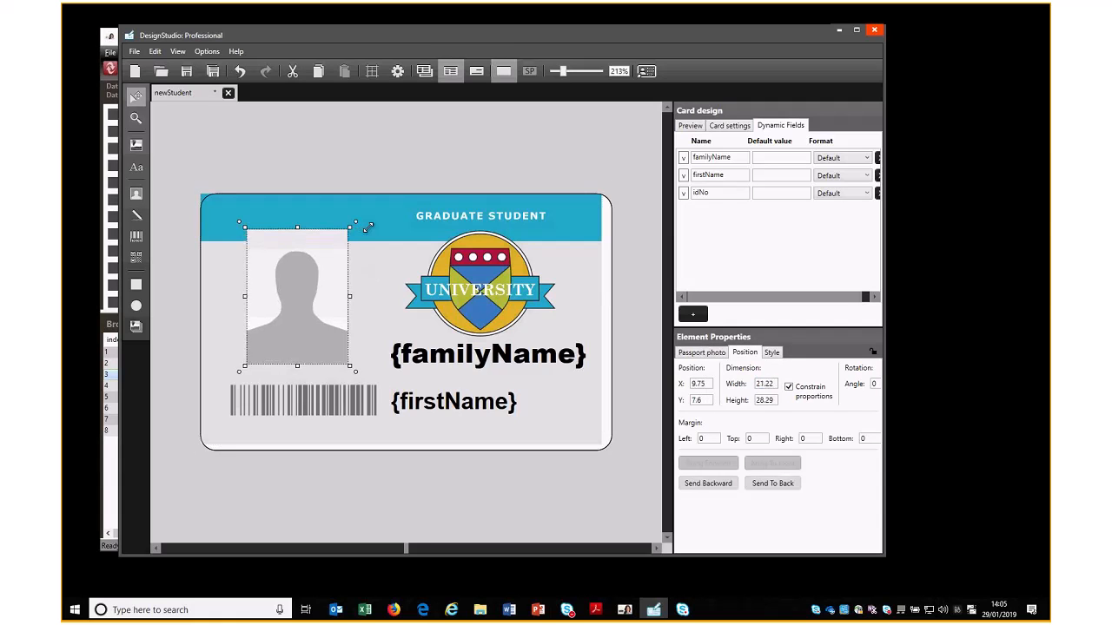
{"action": "left_click_drag", "start_coordinate": [350, 365], "coordinate": [358, 376]}
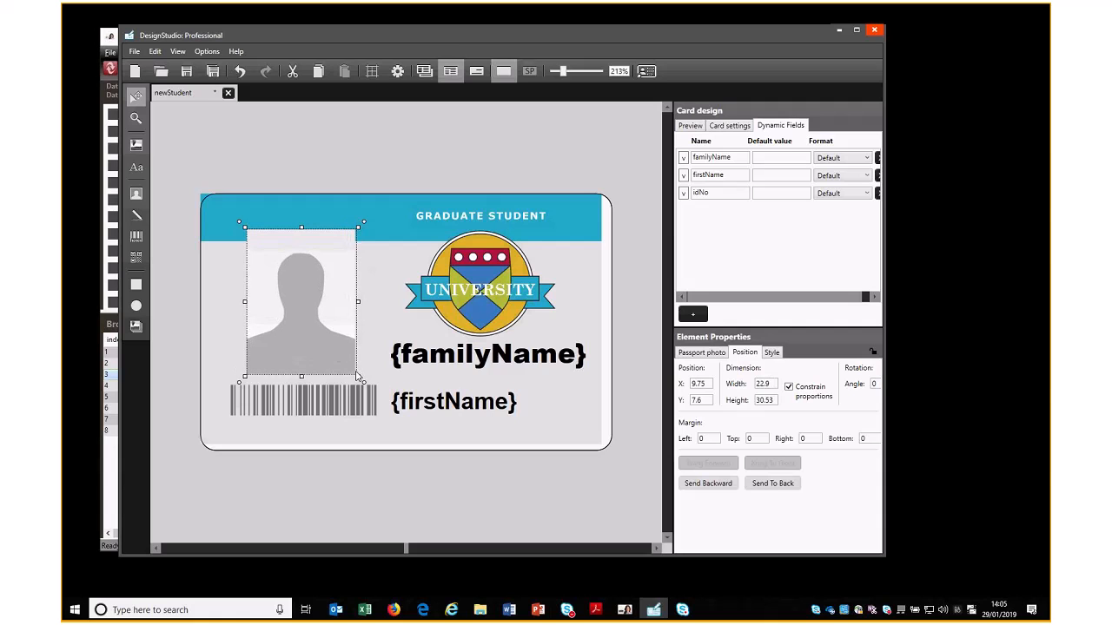
Stretch the background image to about 87.25 × 55.06 mm so it covers the whole card, and lock it.
{"action": "left_click", "coordinate": [525, 430]}
{"action": "left_click_drag", "start_coordinate": [612, 453], "coordinate": [619, 461]}
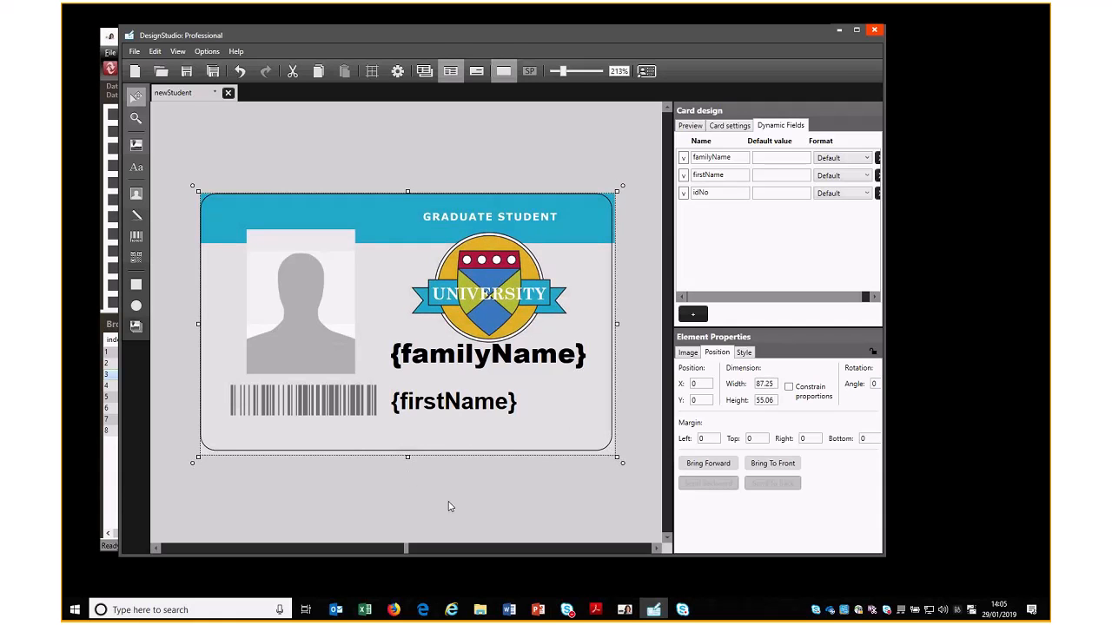
{"action": "left_click", "coordinate": [873, 352]}
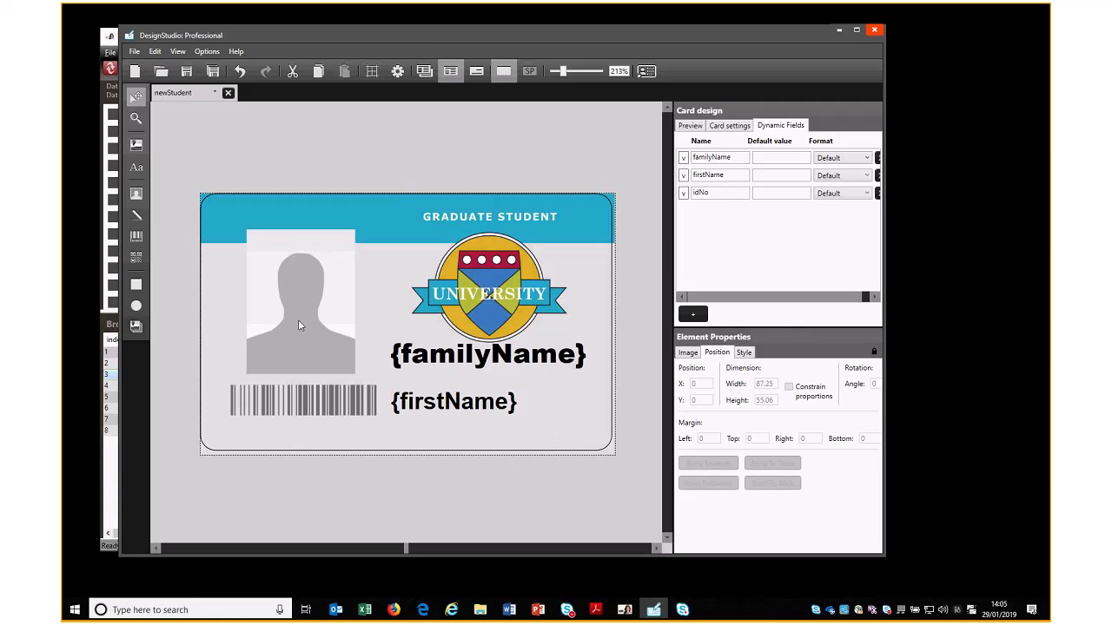
Move the {familyName} text down to about Y 31.68 and lock both the {firstName} and {familyName} texts.
{"action": "left_click", "coordinate": [494, 358]}
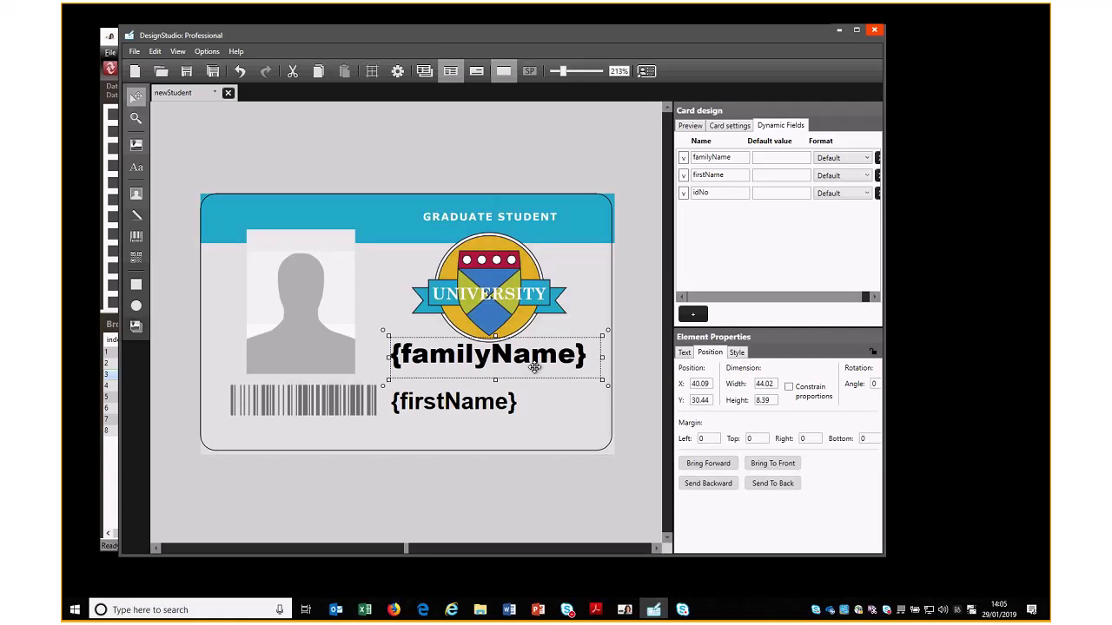
{"action": "left_click_drag", "start_coordinate": [526, 363], "coordinate": [527, 374]}
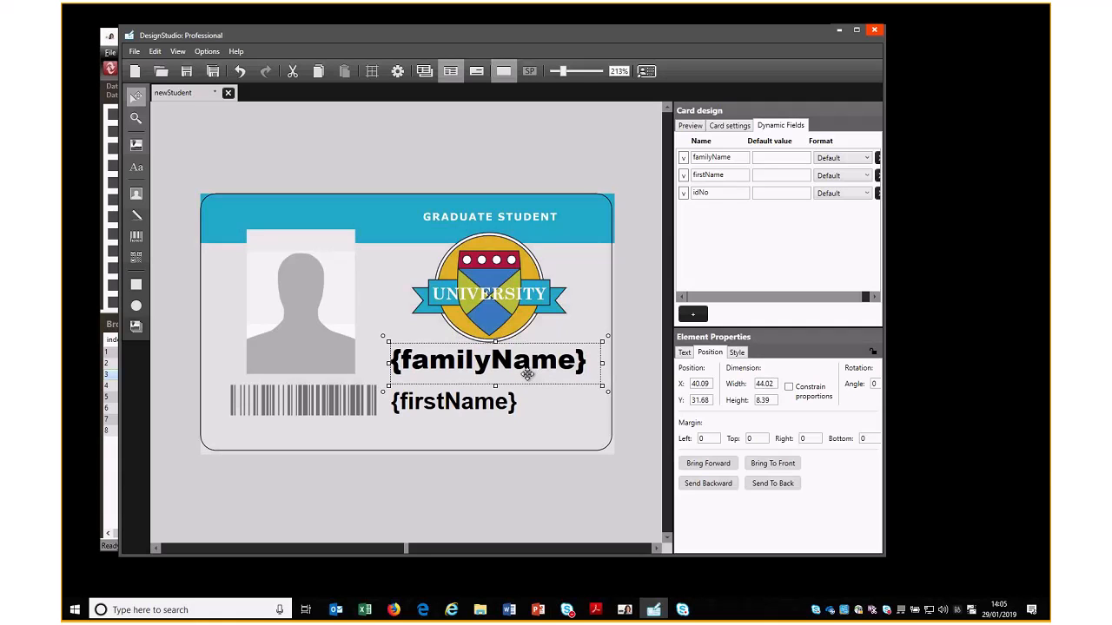
{"action": "left_click", "coordinate": [491, 409]}
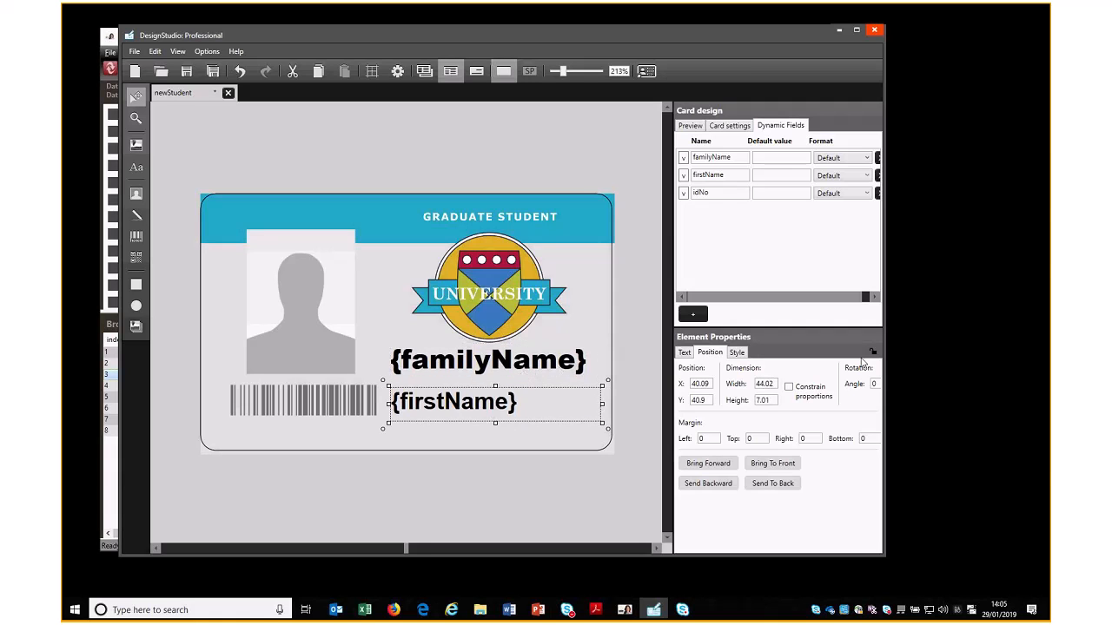
{"action": "left_click", "coordinate": [872, 353]}
{"action": "left_click", "coordinate": [489, 361]}
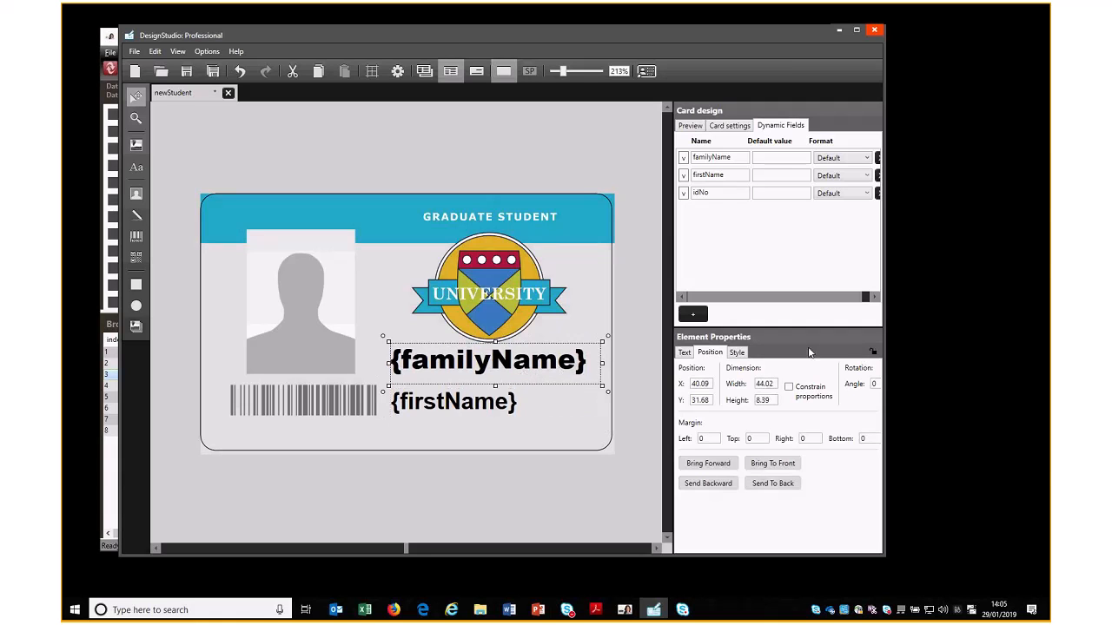
{"action": "left_click", "coordinate": [873, 352]}
Lock the barcode and the passport photo element, and save the card design.
{"action": "left_click", "coordinate": [303, 416]}
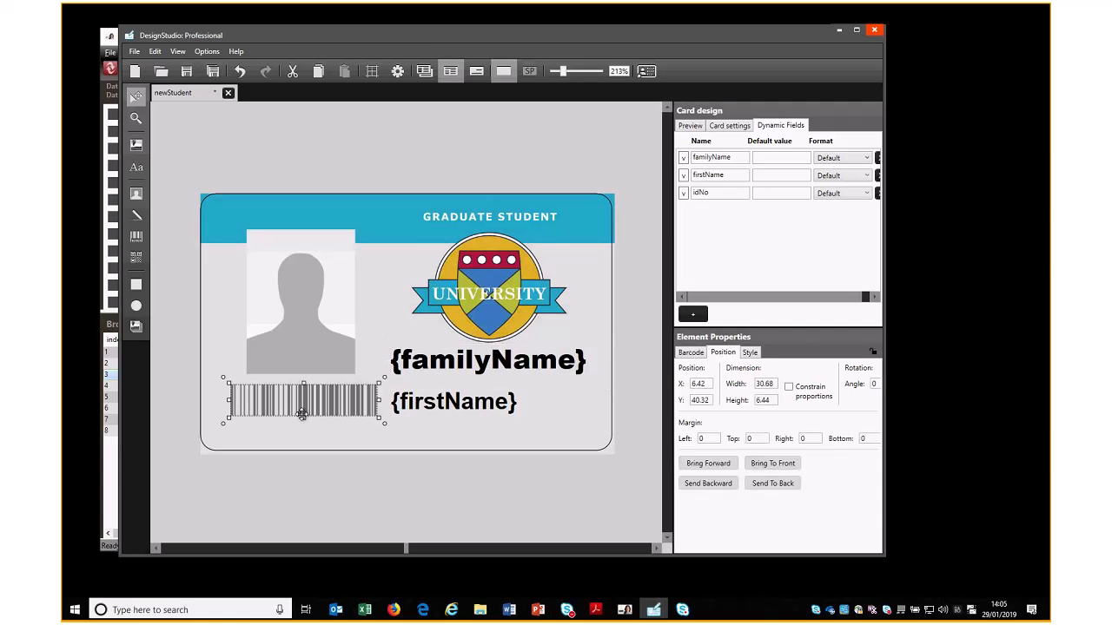
{"action": "left_click", "coordinate": [873, 352]}
{"action": "left_click", "coordinate": [309, 340]}
{"action": "left_click", "coordinate": [874, 353]}
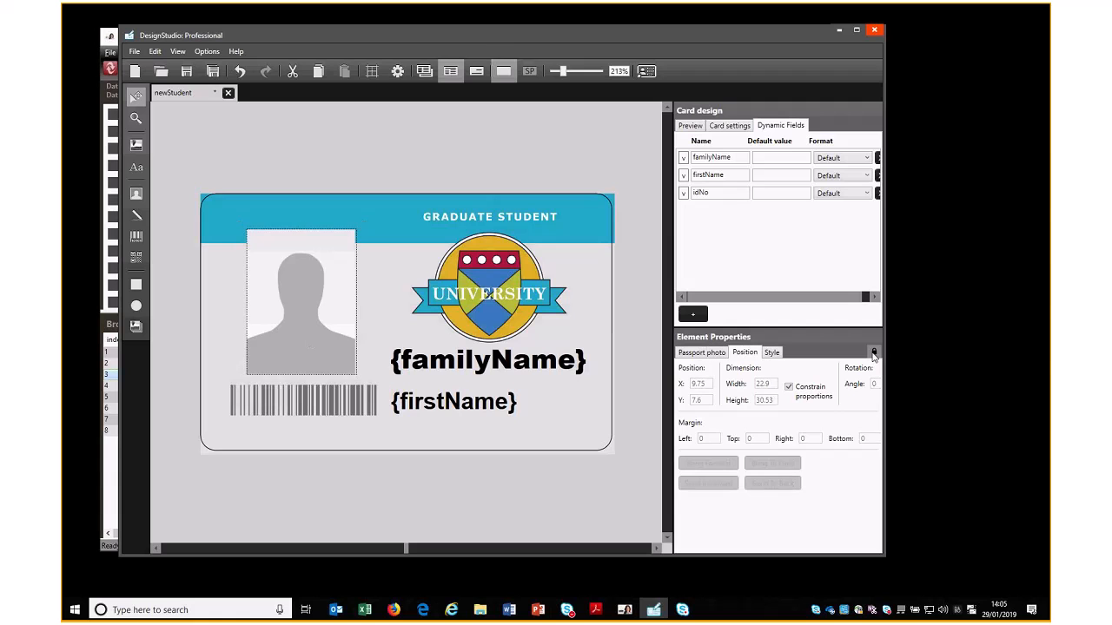
{"action": "left_click", "coordinate": [186, 73]}
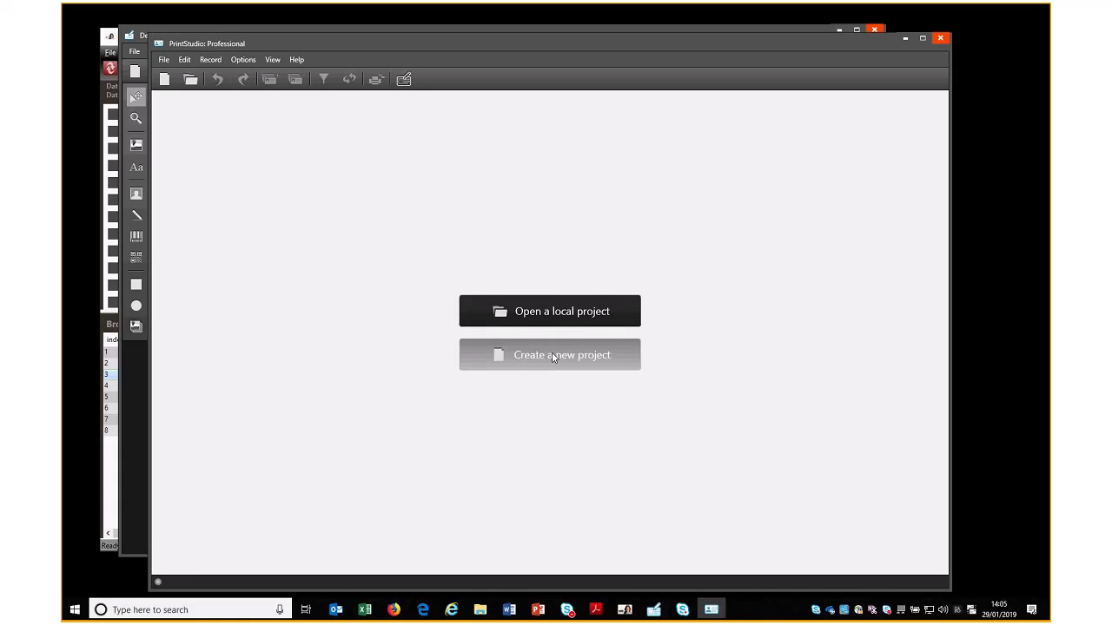
Start a new project imported from an Excel document and load photoData.xls from the Photos folder as its data source.
{"action": "left_click", "coordinate": [552, 357]}
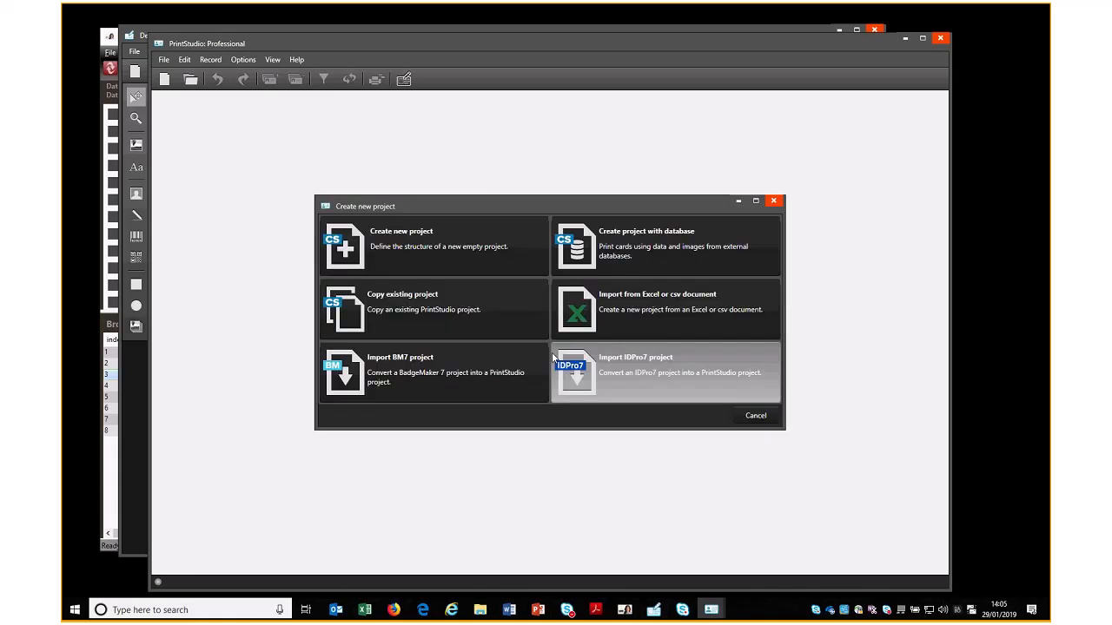
{"action": "left_click", "coordinate": [625, 305]}
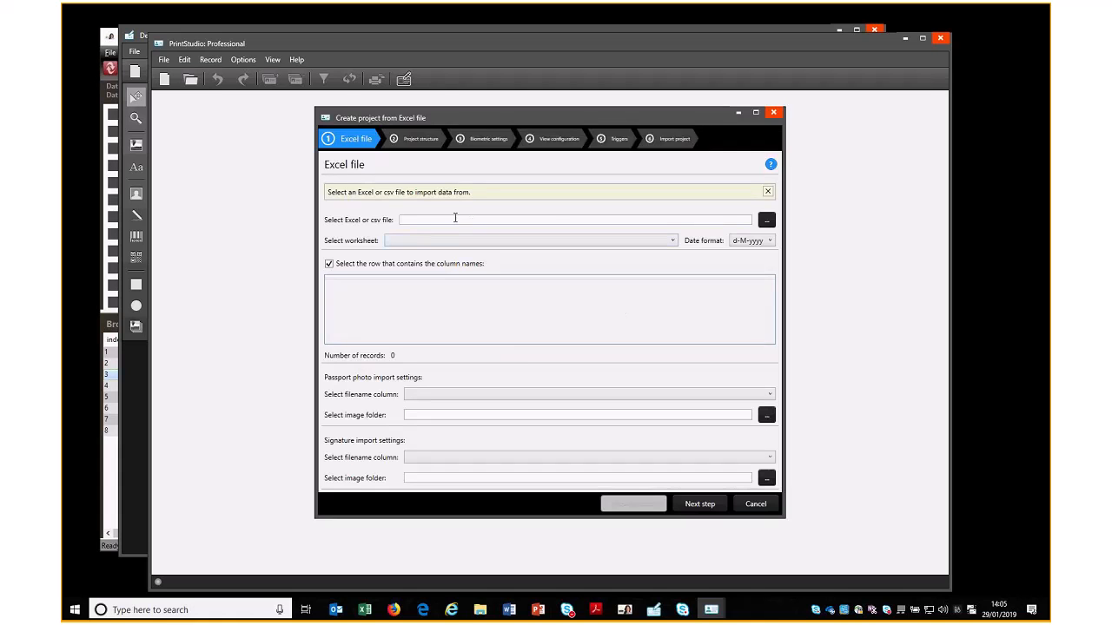
{"action": "left_click", "coordinate": [767, 220]}
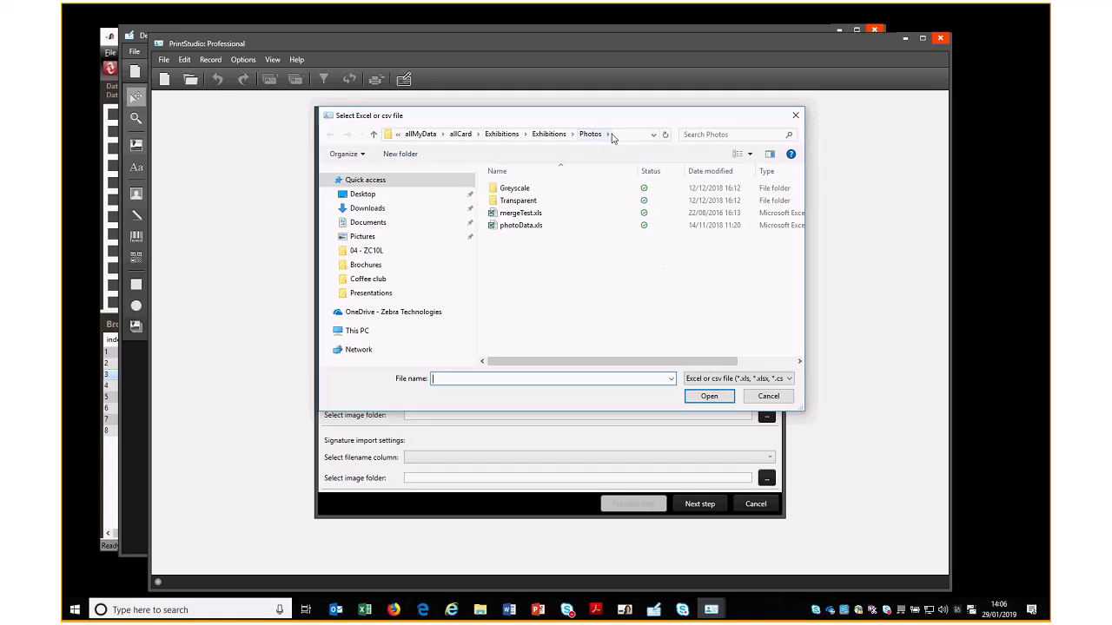
{"action": "left_click", "coordinate": [521, 225]}
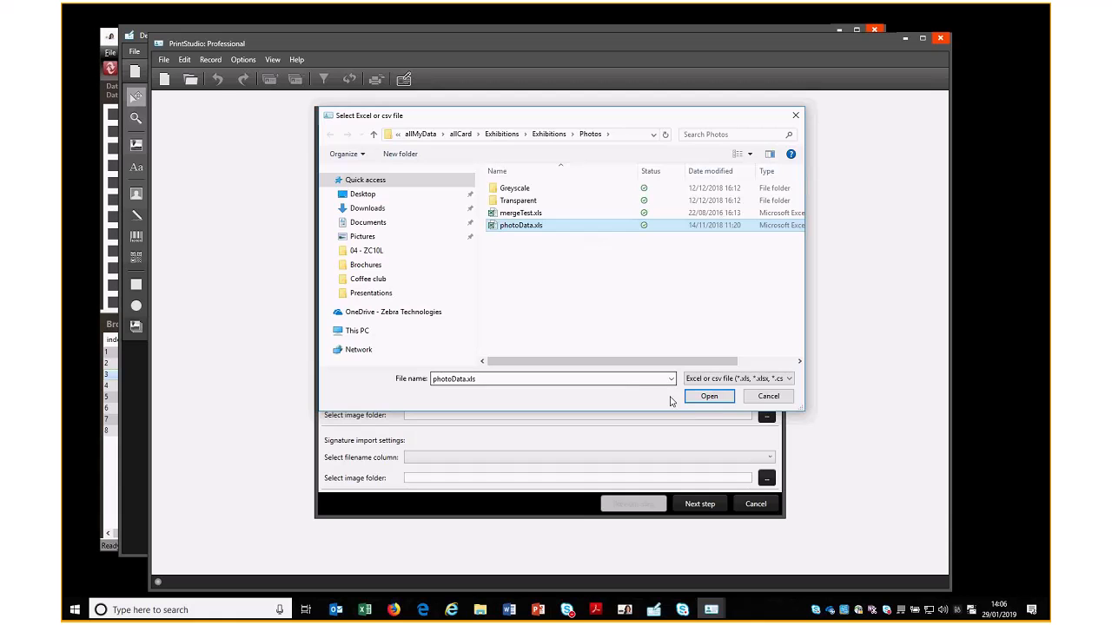
{"action": "left_click", "coordinate": [709, 396]}
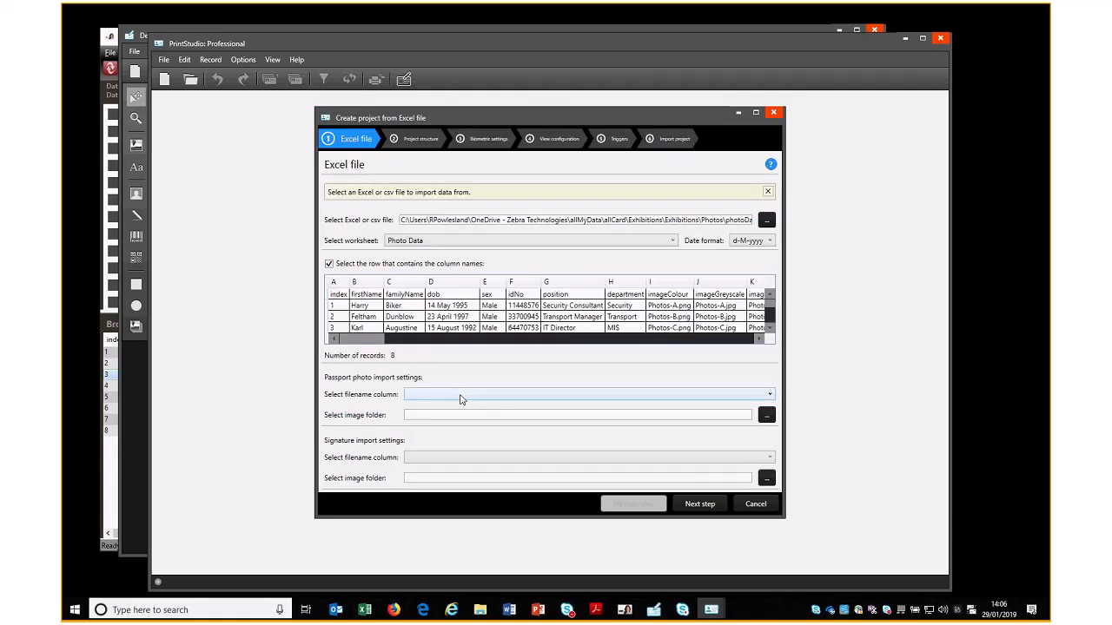
Set the passport photo import to the imageColour filename column and the allMyData/allCard/Exhibitions/Exhibitions/Photos image folder.
{"action": "left_click", "coordinate": [461, 396]}
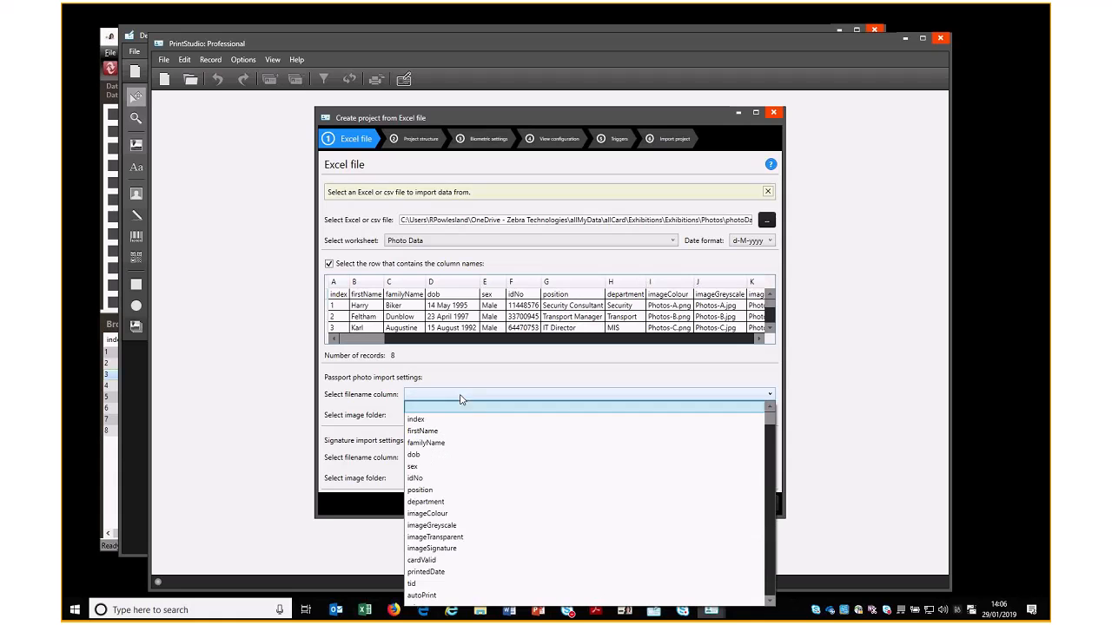
{"action": "left_click", "coordinate": [479, 514]}
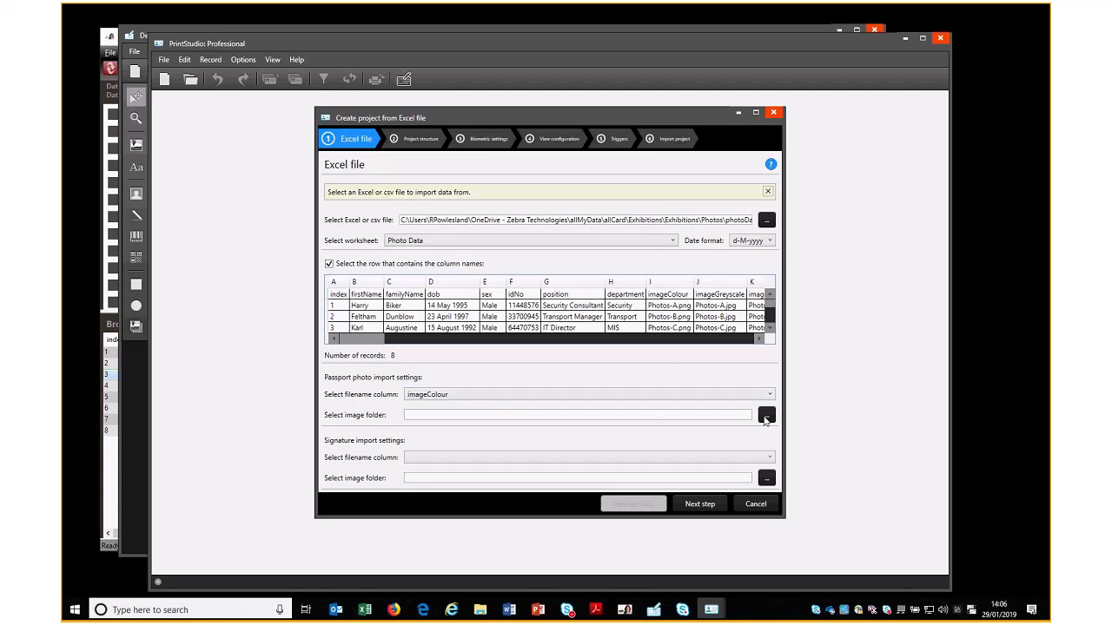
{"action": "left_click", "coordinate": [765, 416]}
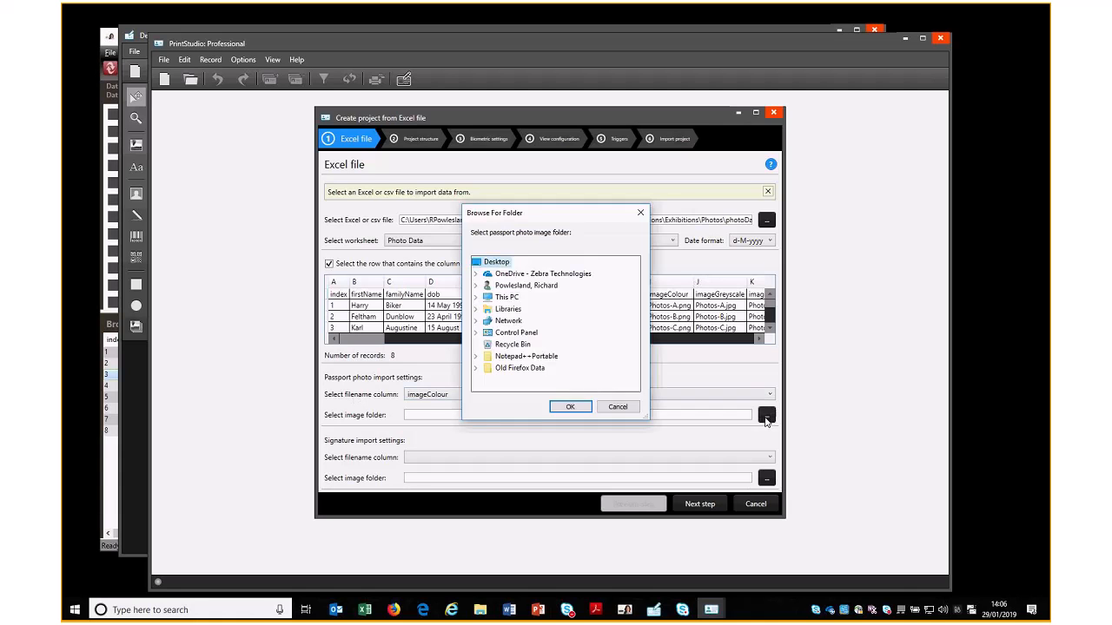
{"action": "left_click", "coordinate": [476, 274]}
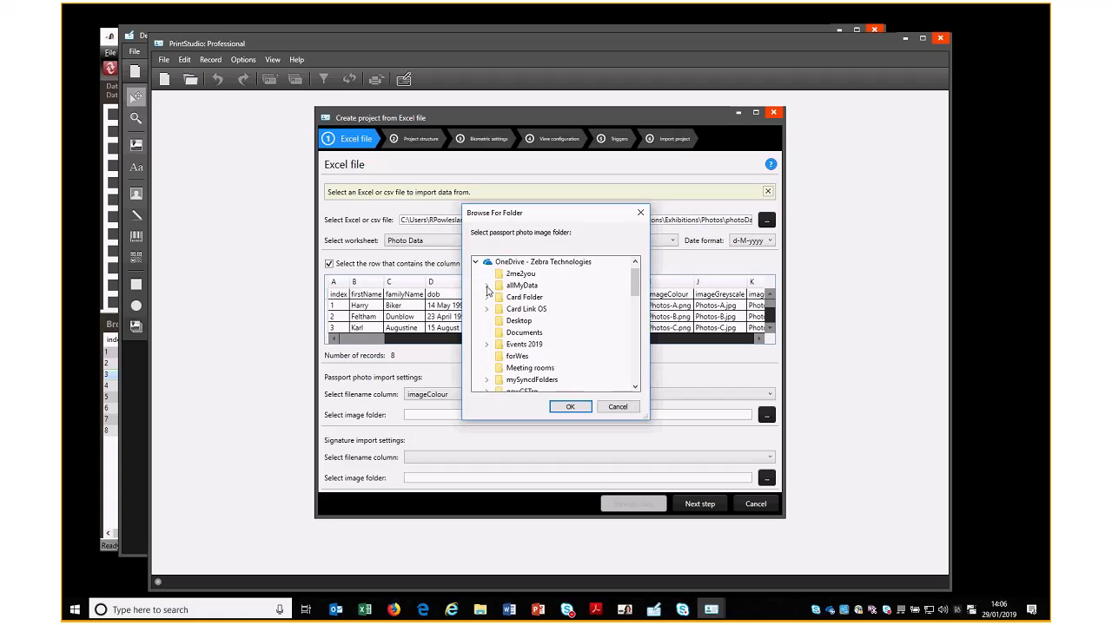
{"action": "left_click", "coordinate": [486, 284]}
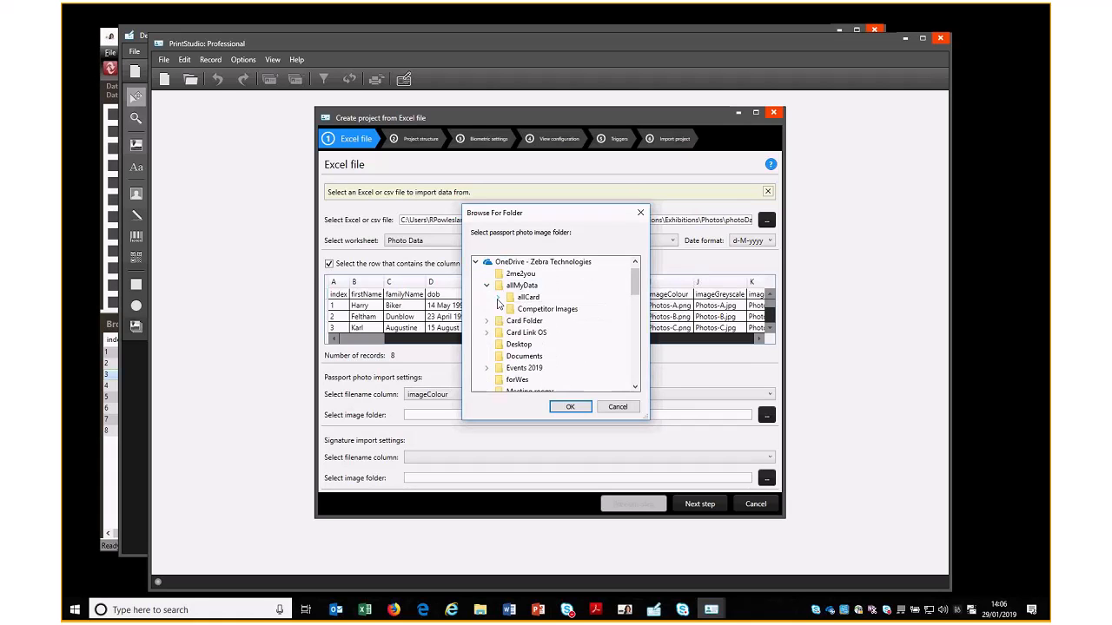
{"action": "left_click", "coordinate": [499, 297]}
{"action": "left_click", "coordinate": [511, 381]}
{"action": "left_click", "coordinate": [560, 356]}
{"action": "left_click", "coordinate": [578, 407]}
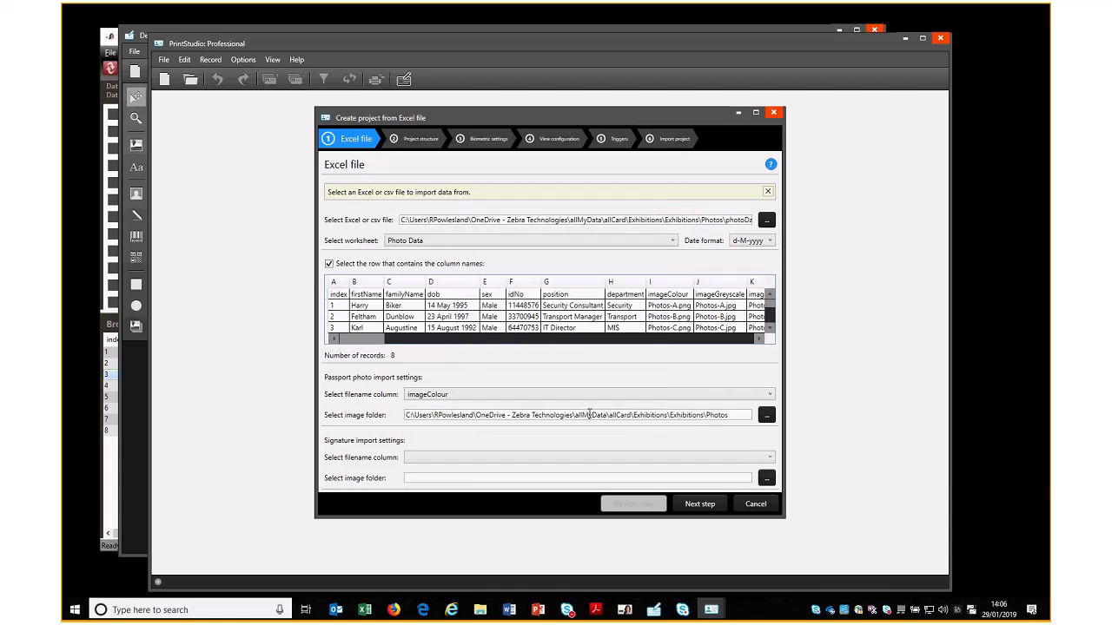
Name the project photoData_1 and remove the position property from the project structure.
{"action": "left_click", "coordinate": [705, 506]}
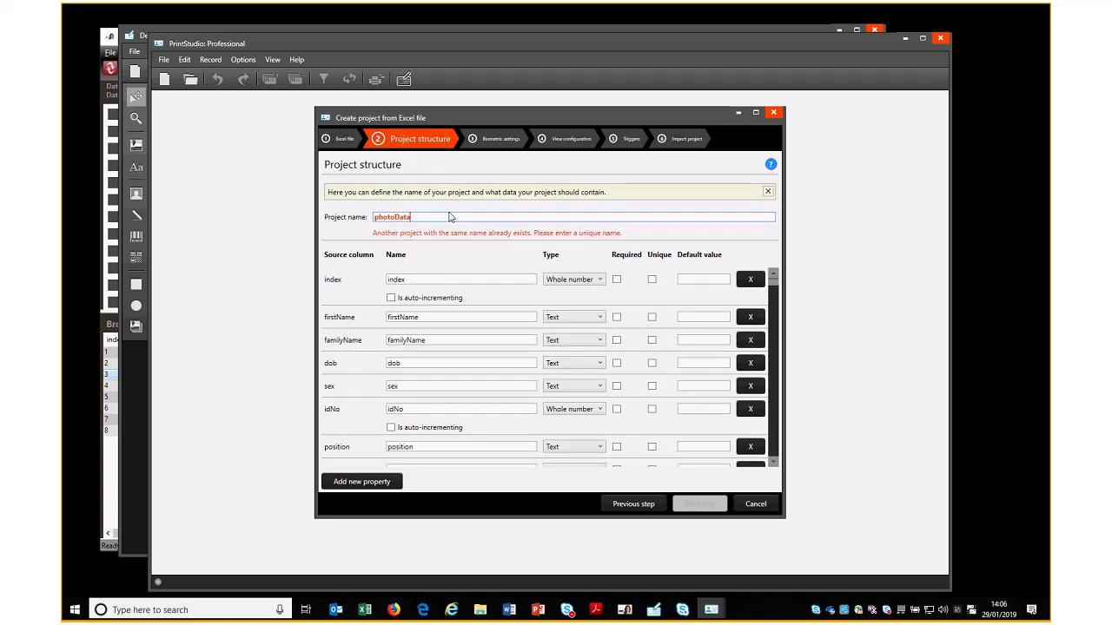
{"action": "type", "text": "_1"}
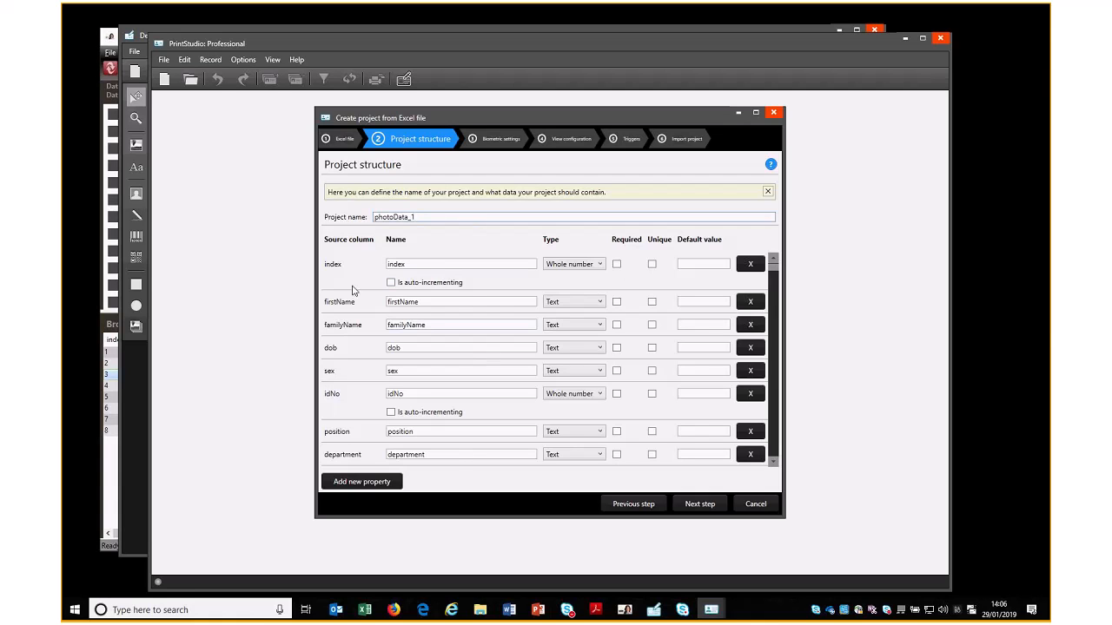
{"action": "left_click", "coordinate": [748, 432]}
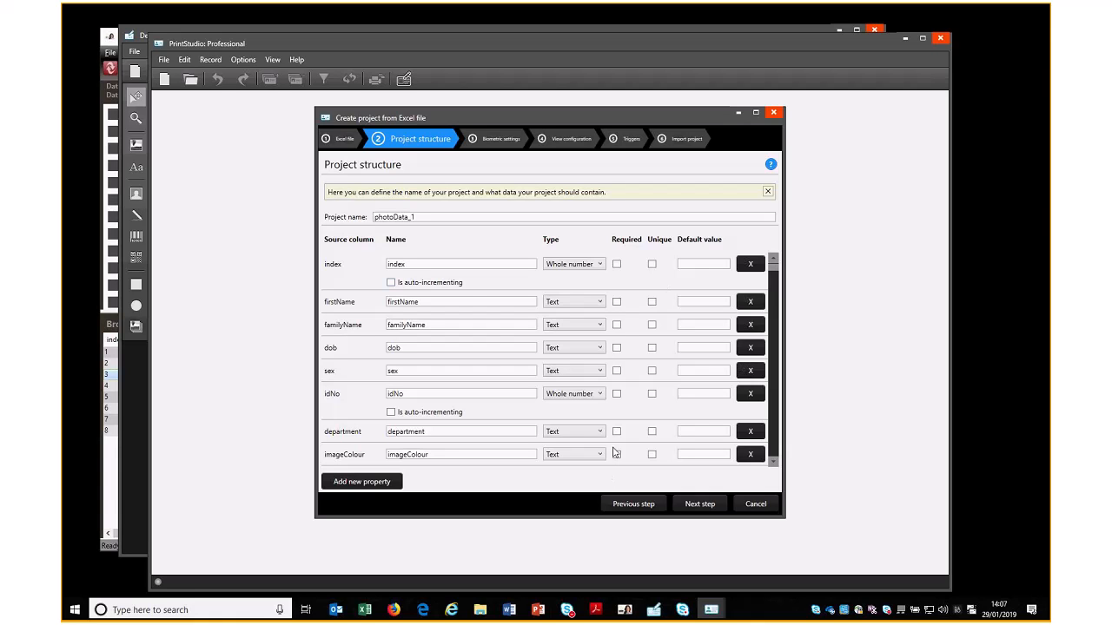
Disable signatures in the biometric settings and keep the passport photo aspect ratio at 3 x 4.
{"action": "left_click", "coordinate": [699, 504]}
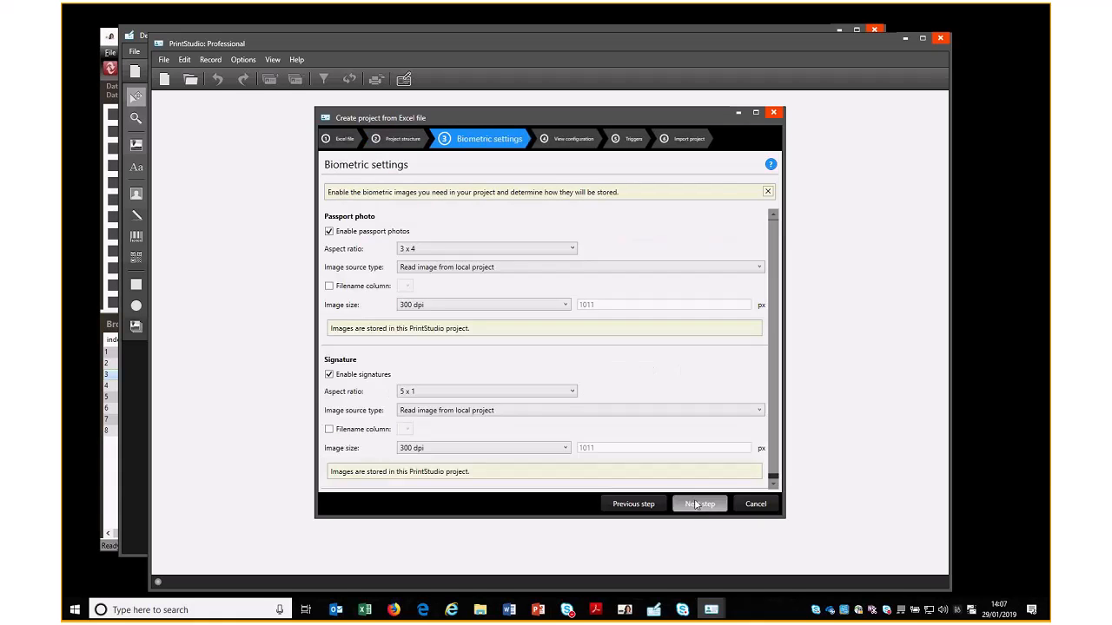
{"action": "left_click", "coordinate": [329, 375]}
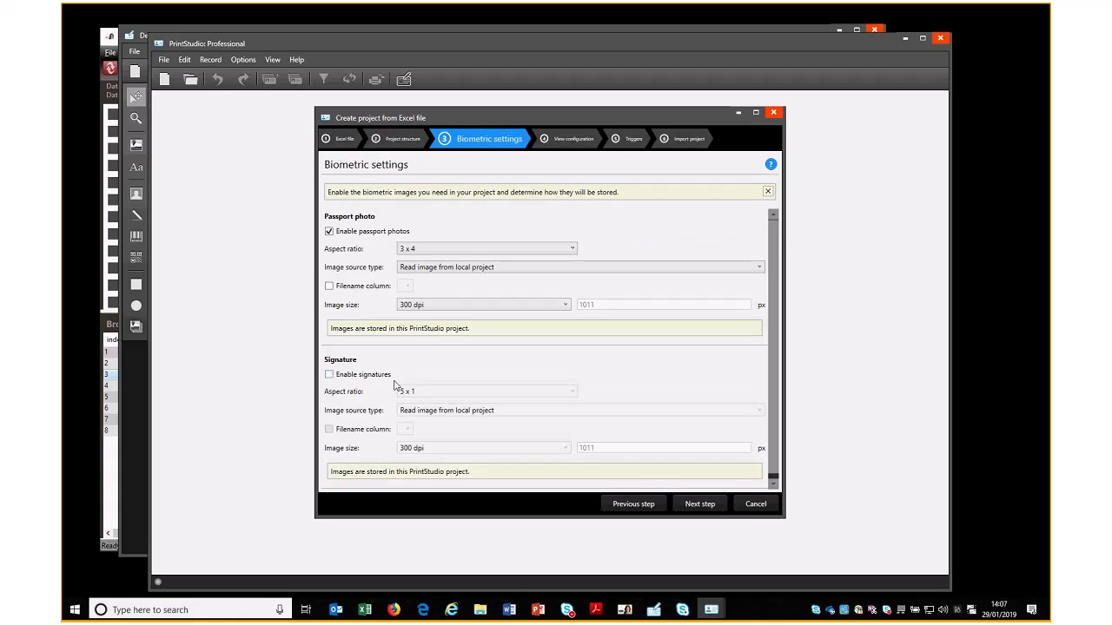
{"action": "left_click", "coordinate": [408, 250]}
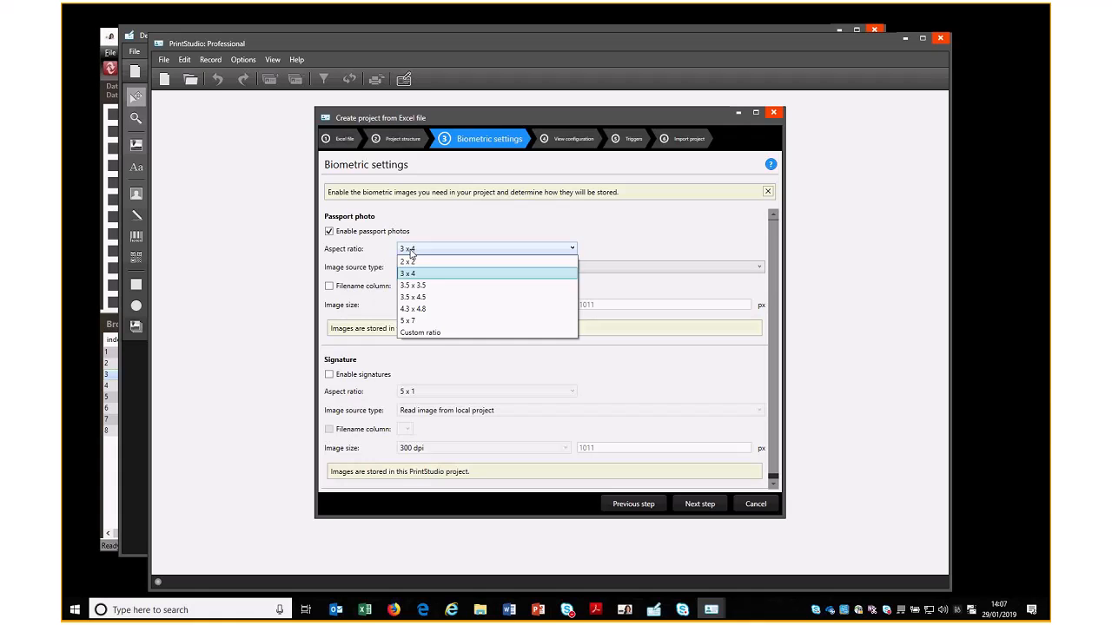
{"action": "left_click", "coordinate": [410, 250]}
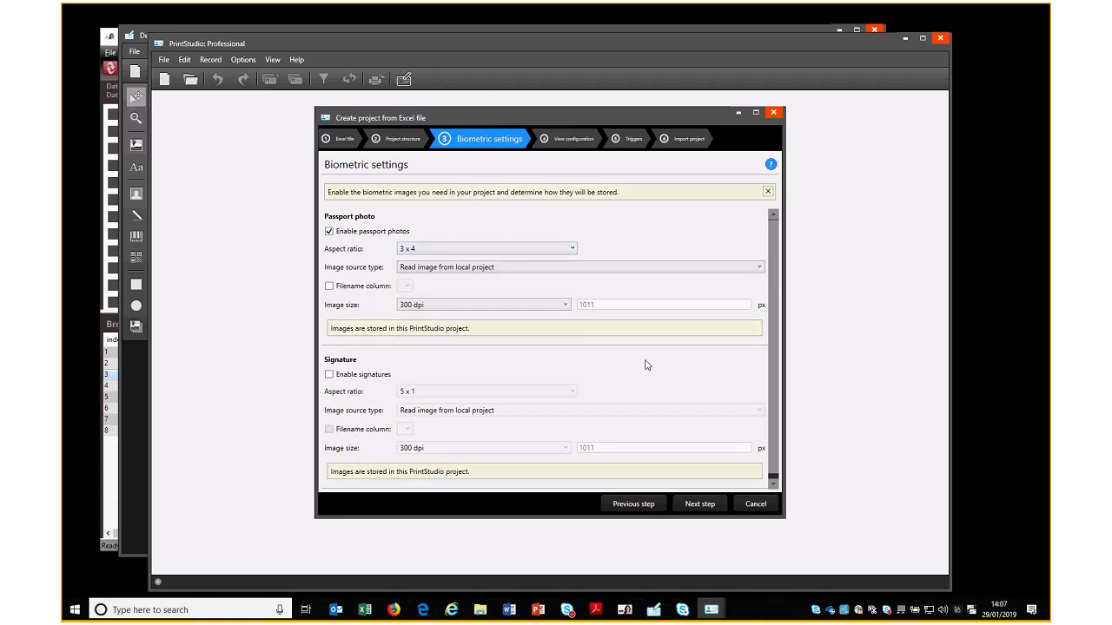
Accept the default view configuration without triggers, then create the project and open it.
{"action": "left_click", "coordinate": [701, 505]}
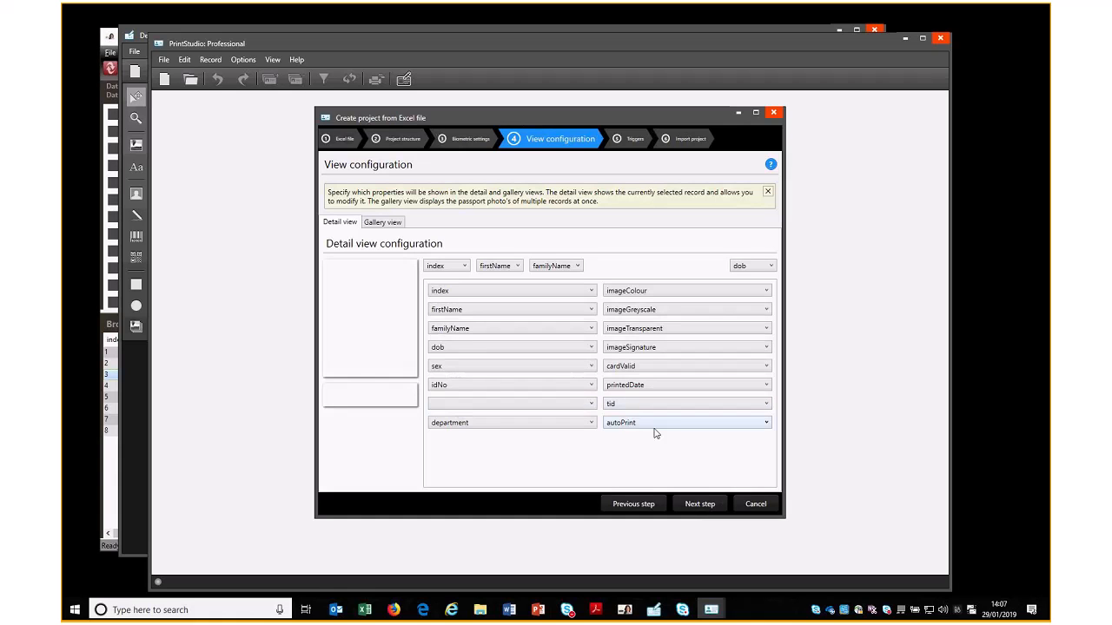
{"action": "left_click", "coordinate": [695, 503]}
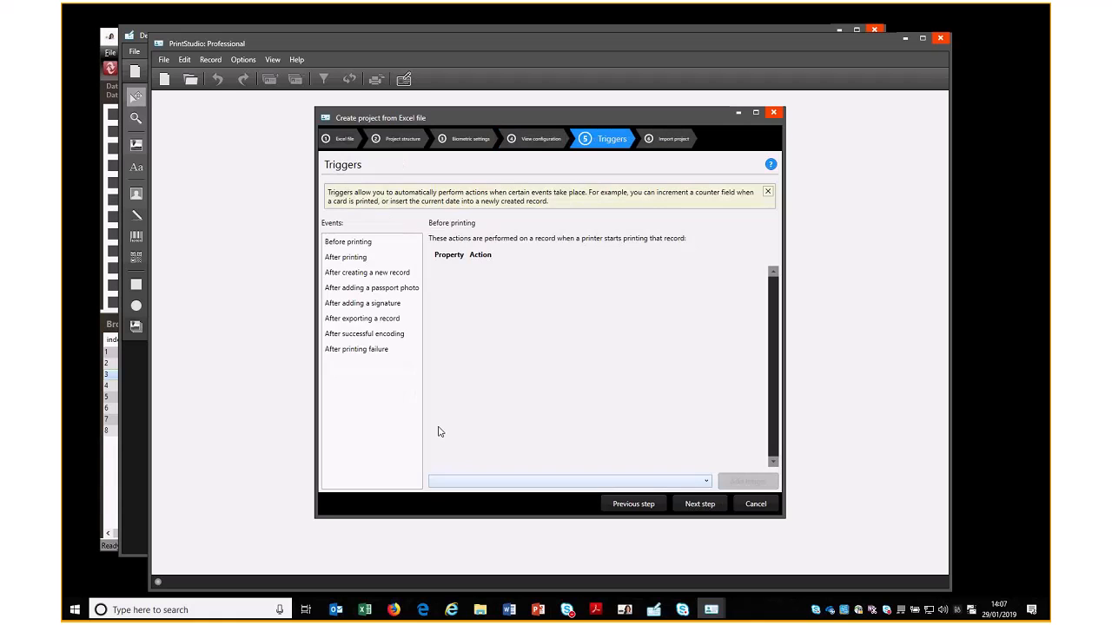
{"action": "left_click", "coordinate": [713, 509]}
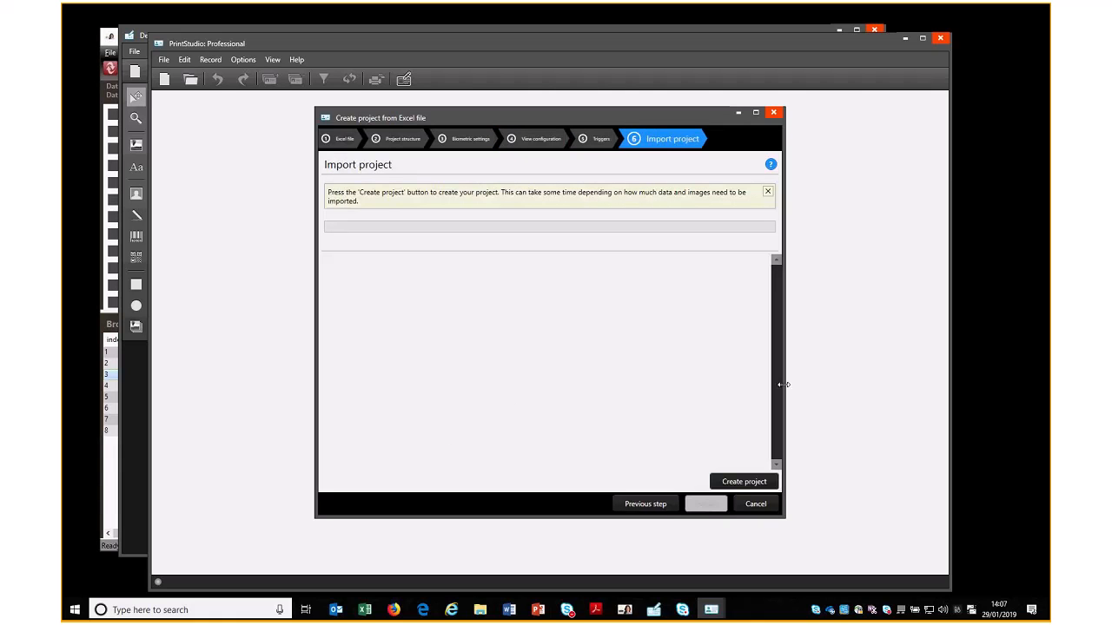
{"action": "left_click", "coordinate": [731, 482]}
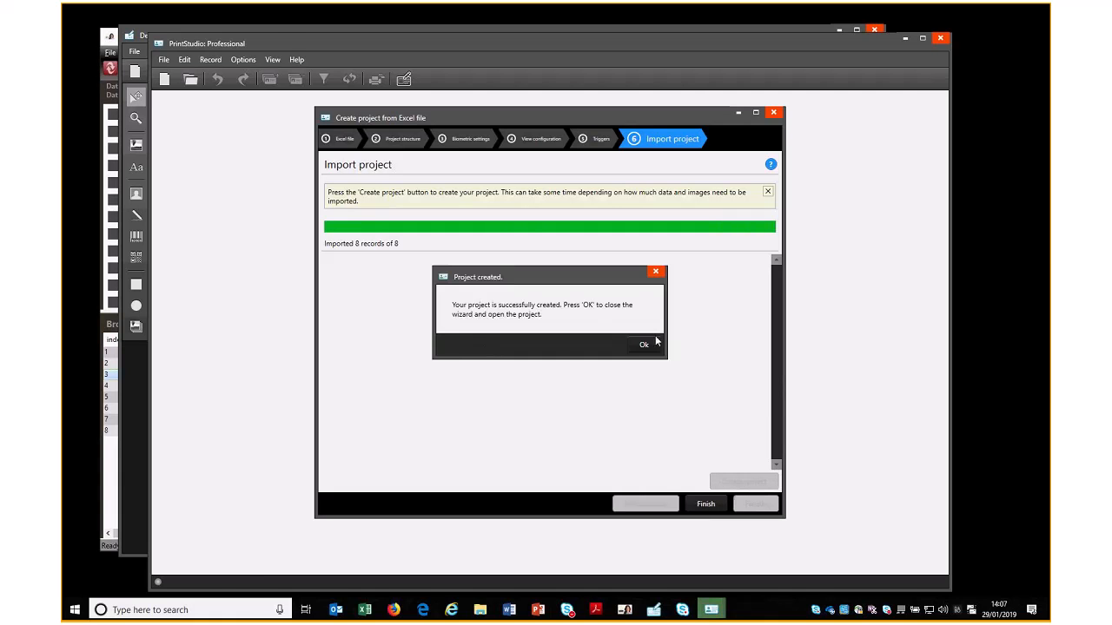
{"action": "left_click", "coordinate": [644, 346]}
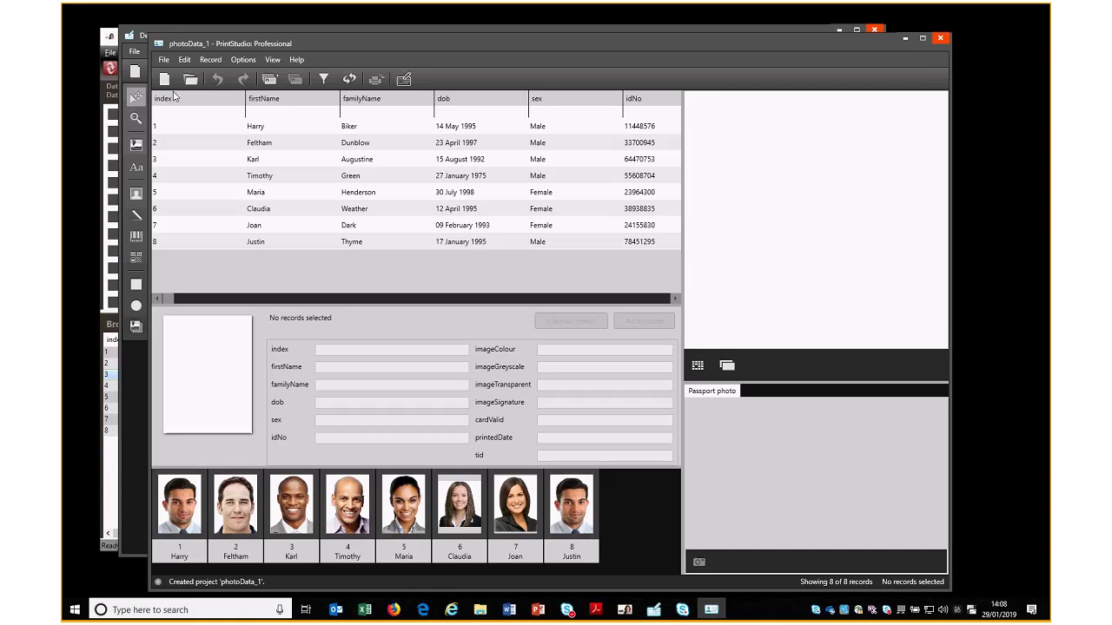
Add the newStudent card design to the project in the project settings.
{"action": "left_click", "coordinate": [185, 60]}
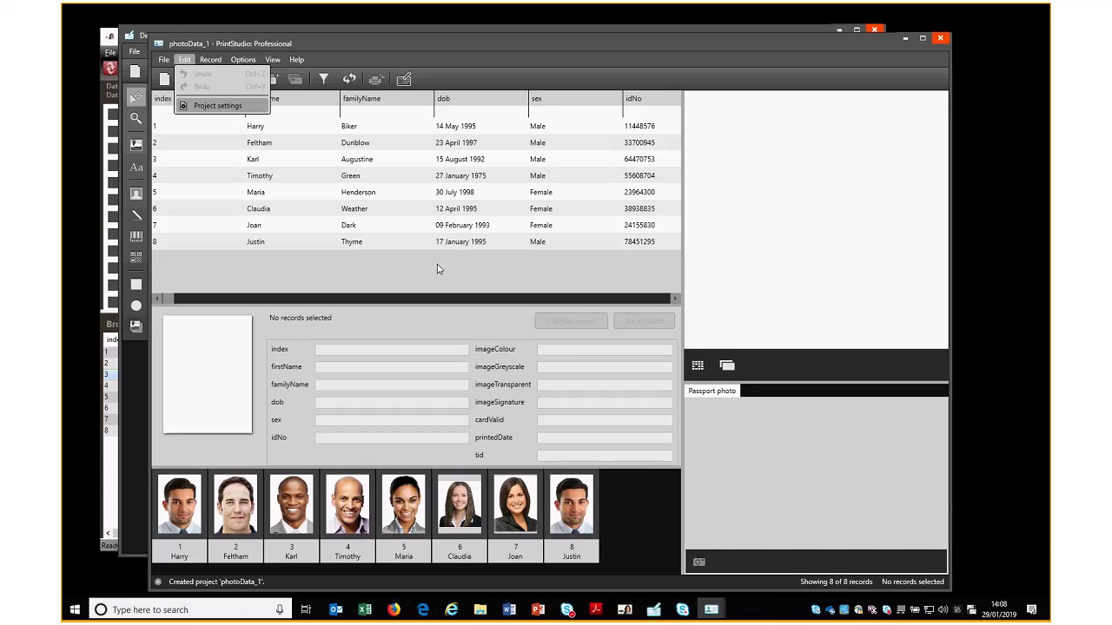
{"action": "key", "text": "Return"}
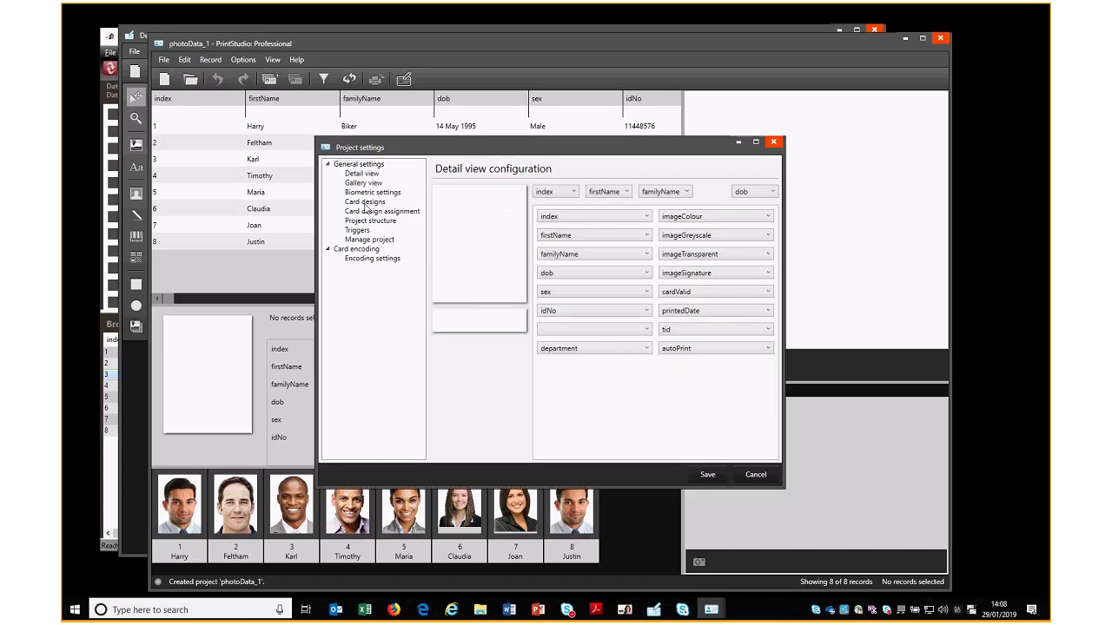
{"action": "left_click", "coordinate": [366, 203]}
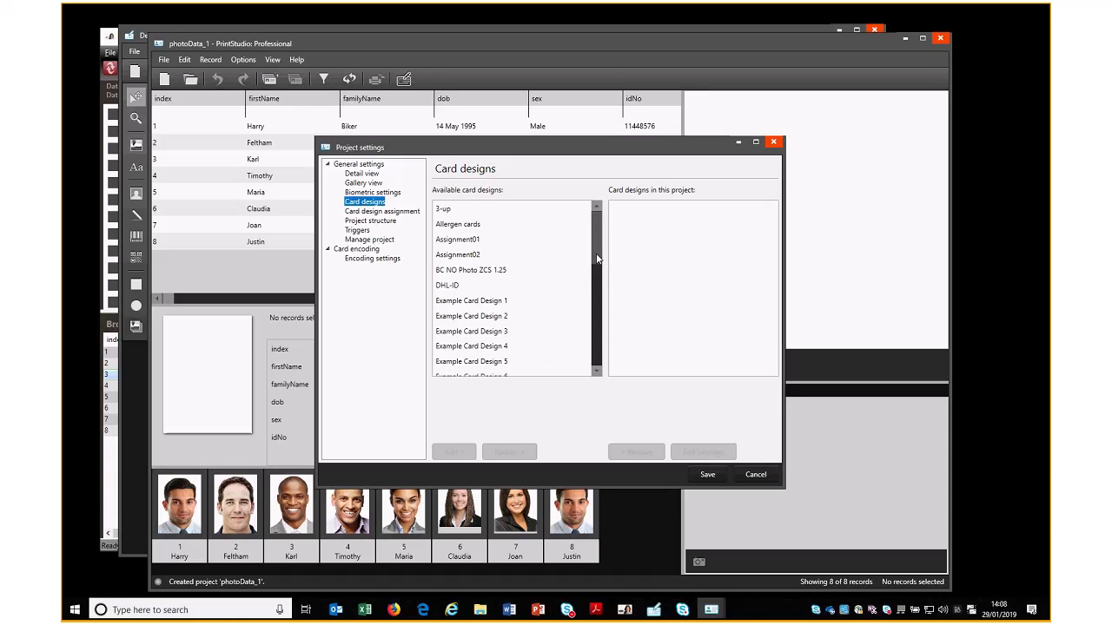
{"action": "scroll", "coordinate": [599, 285], "scroll_direction": "down", "scroll_amount": 2}
{"action": "scroll", "coordinate": [521, 304], "scroll_direction": "down", "scroll_amount": 3}
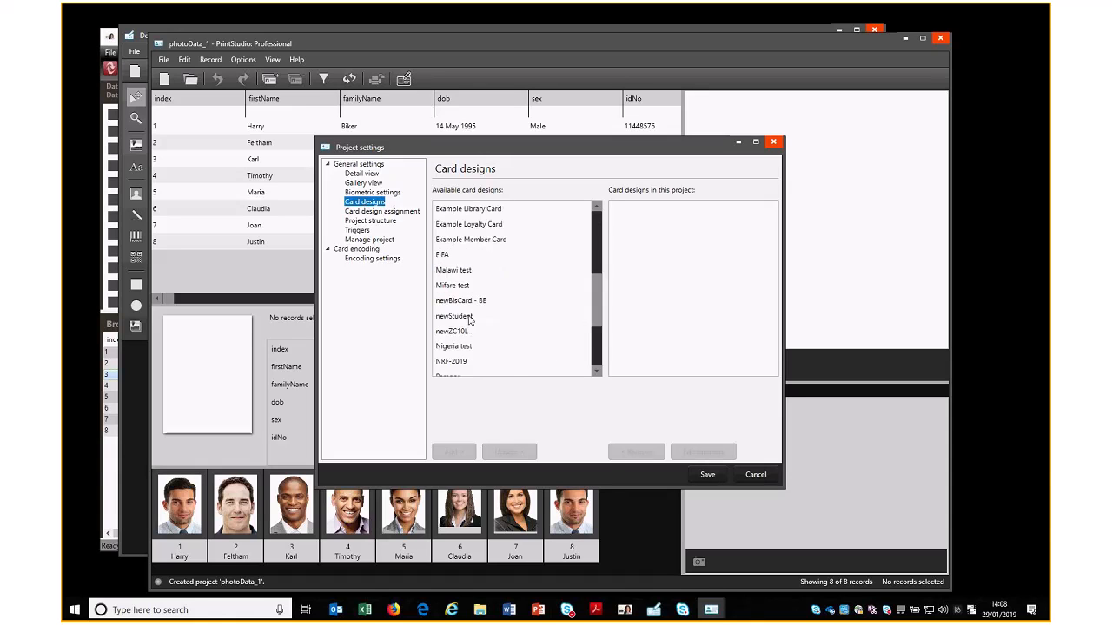
{"action": "left_click", "coordinate": [469, 317]}
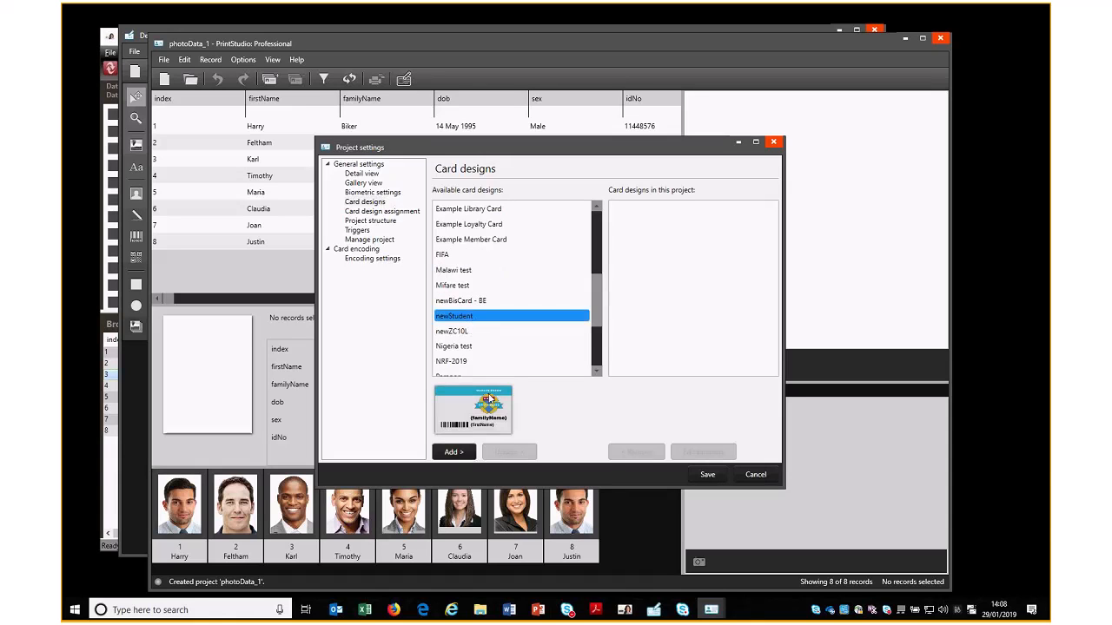
{"action": "left_click", "coordinate": [456, 453]}
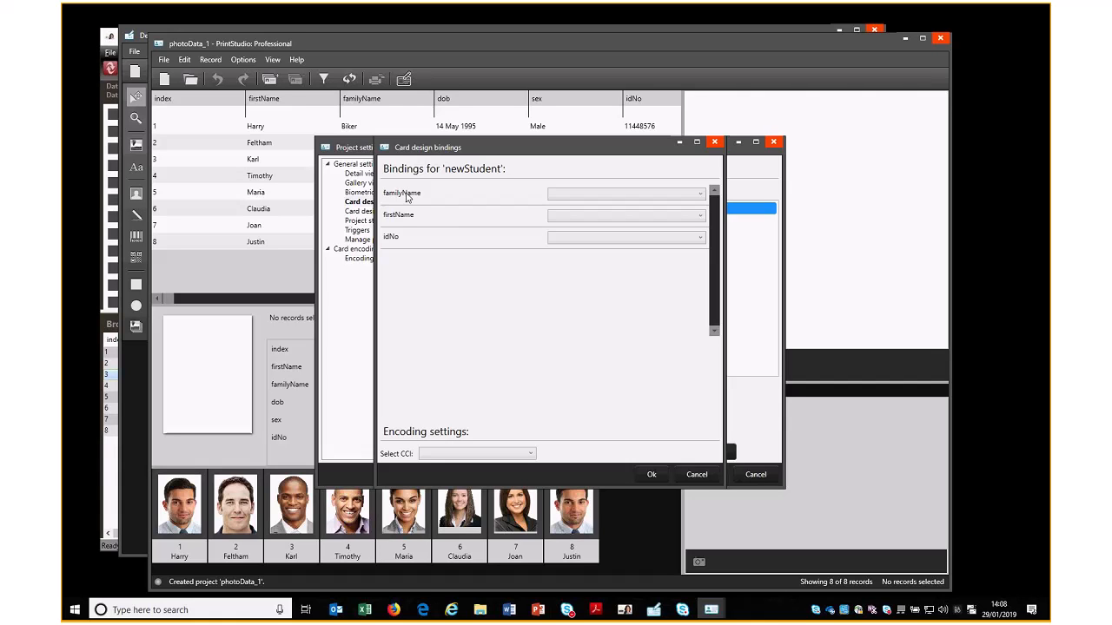
Bind the newStudent design fields familyName, firstName and idNo to the project columns of the same names.
{"action": "left_click", "coordinate": [580, 194]}
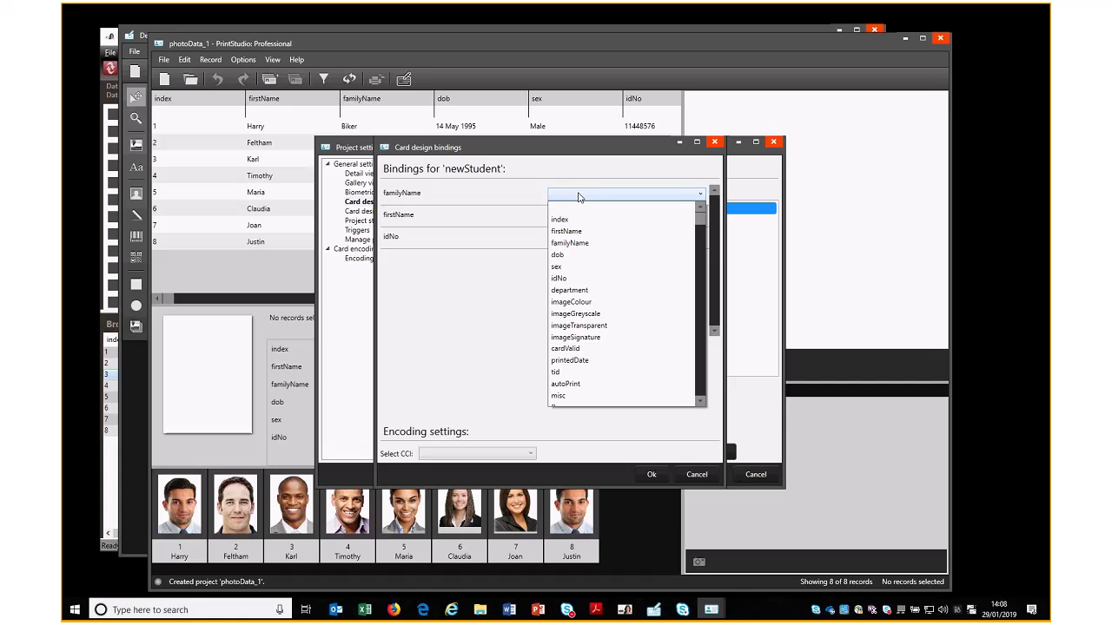
{"action": "left_click", "coordinate": [597, 244]}
{"action": "left_click", "coordinate": [623, 216]}
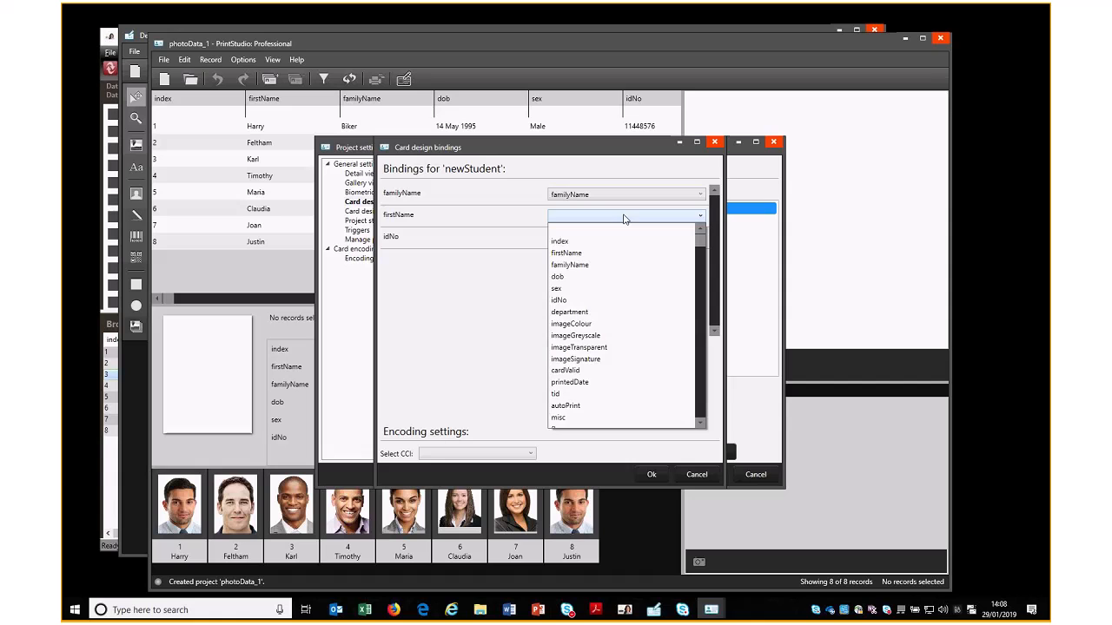
{"action": "left_click", "coordinate": [579, 254]}
{"action": "left_click", "coordinate": [583, 241]}
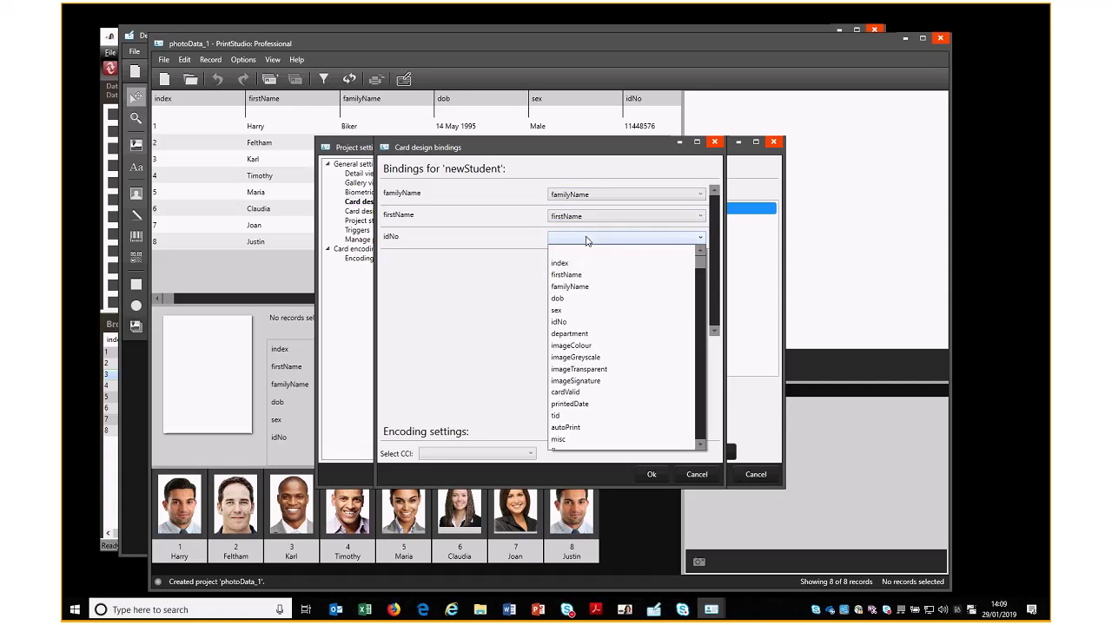
{"action": "left_click", "coordinate": [559, 328]}
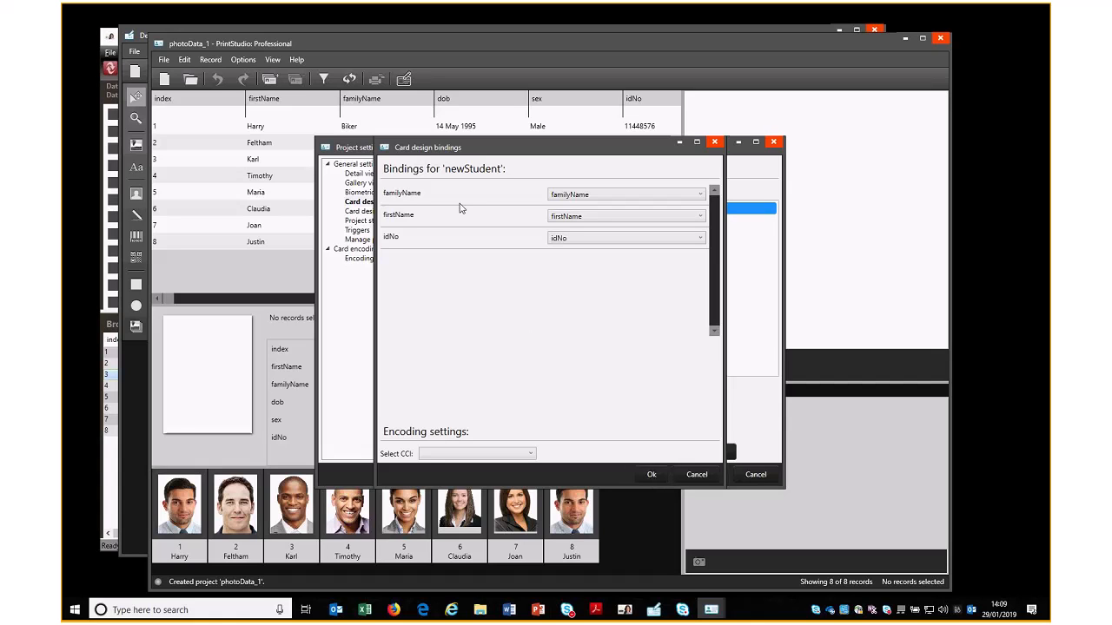
{"action": "left_click", "coordinate": [651, 476]}
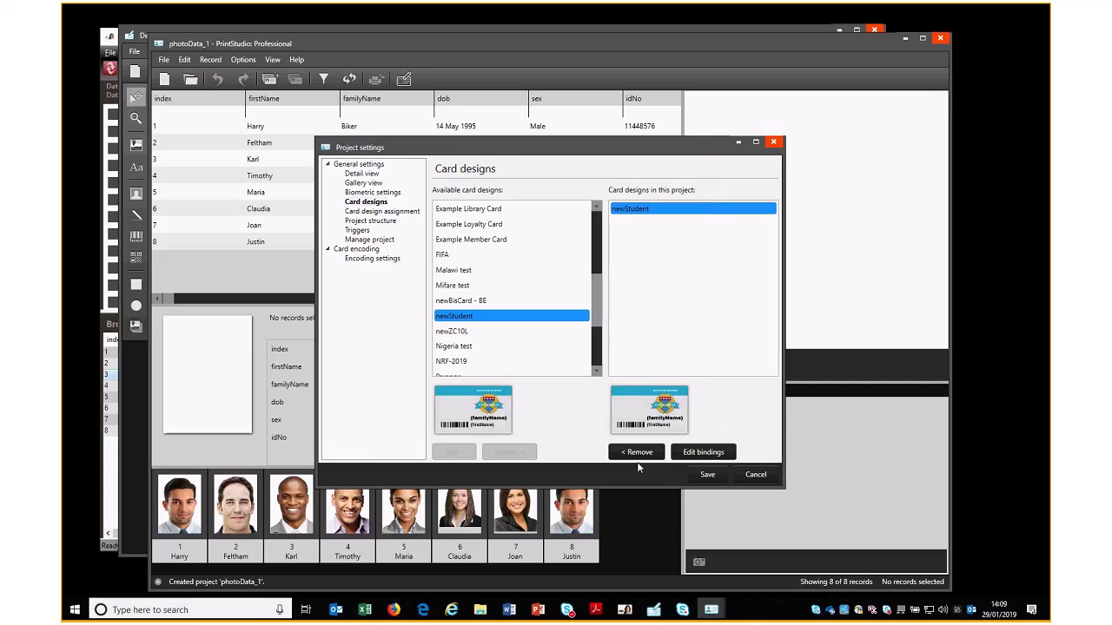
Set newStudent as the default card design in the card design assignment settings and save the project settings.
{"action": "left_click", "coordinate": [382, 213]}
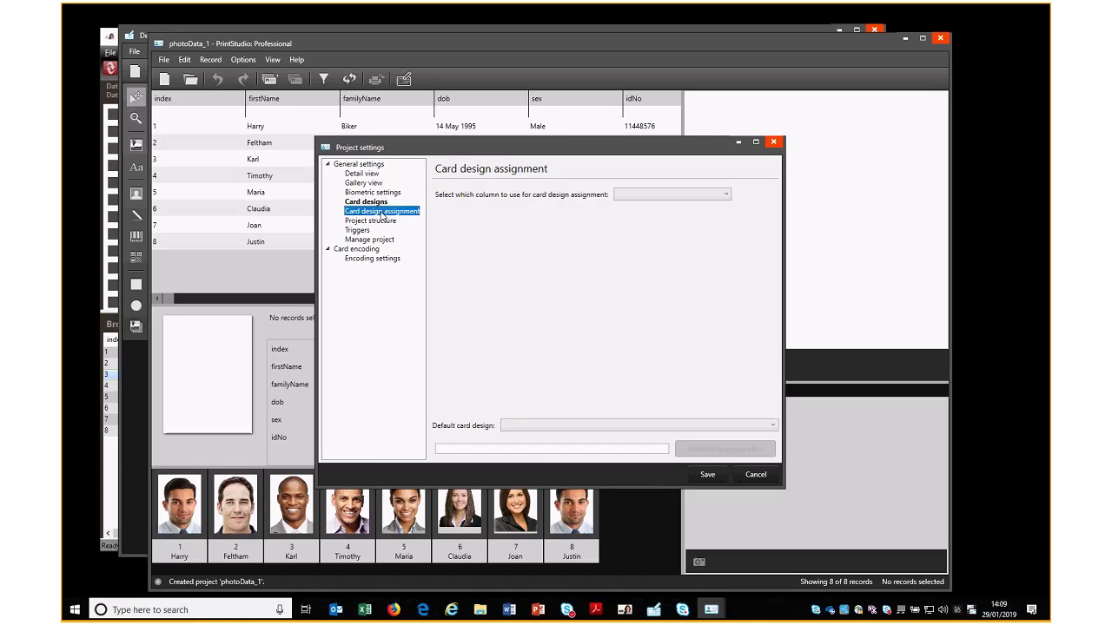
{"action": "left_click", "coordinate": [577, 425]}
{"action": "left_click", "coordinate": [556, 451]}
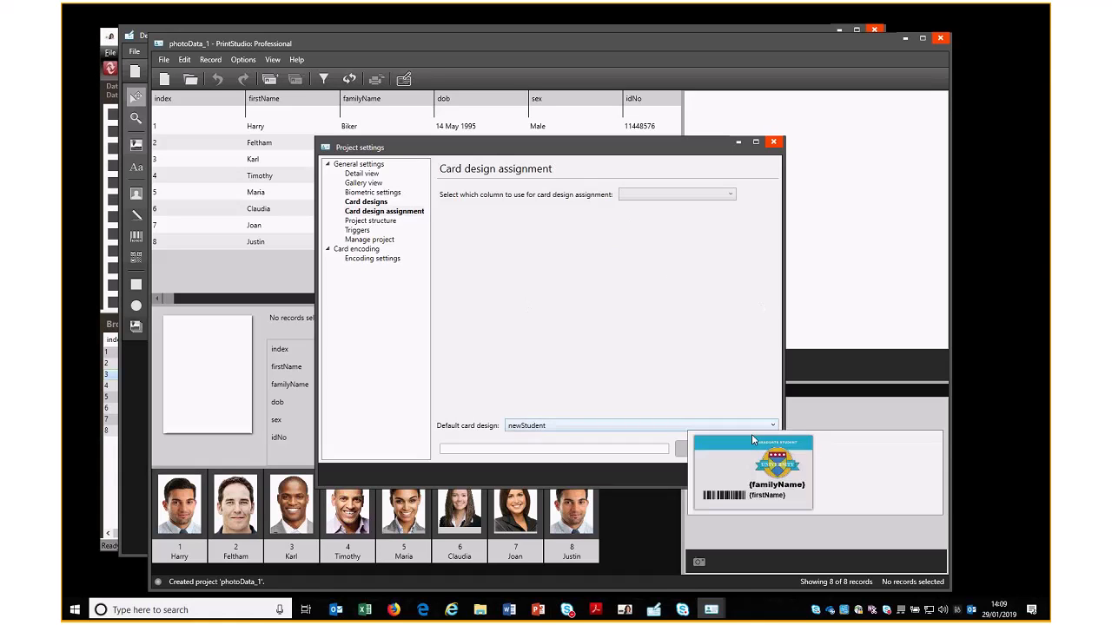
{"action": "left_click", "coordinate": [705, 475]}
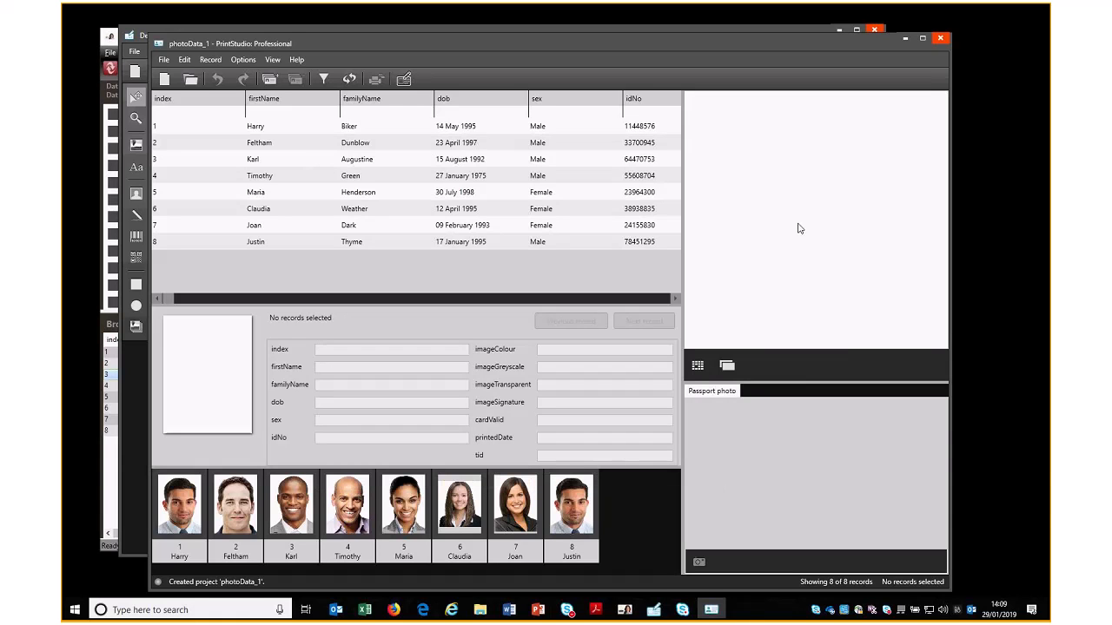
Turn on the card preview and check the printed card layout for records 6, 3, 1, 6 again and 7.
{"action": "left_click", "coordinate": [727, 365]}
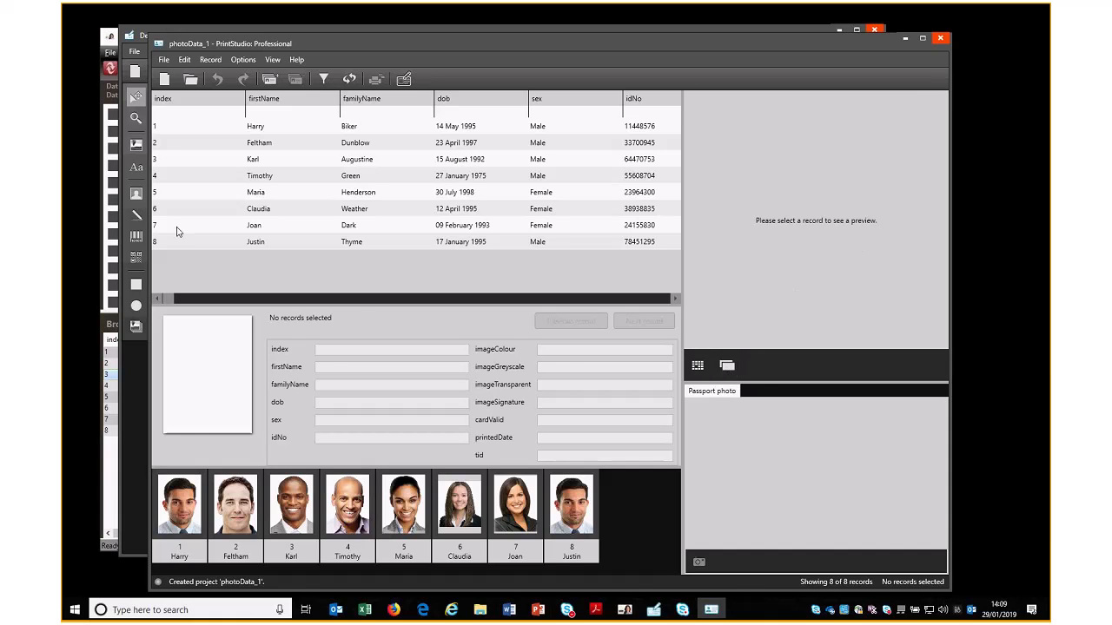
{"action": "left_click", "coordinate": [279, 210]}
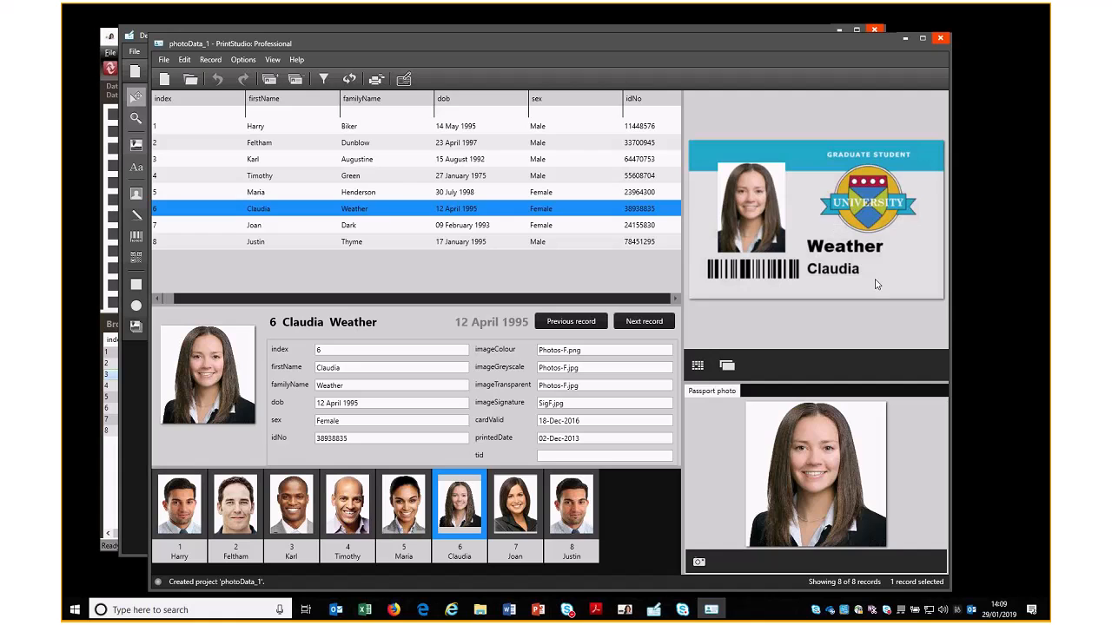
{"action": "left_click", "coordinate": [355, 163]}
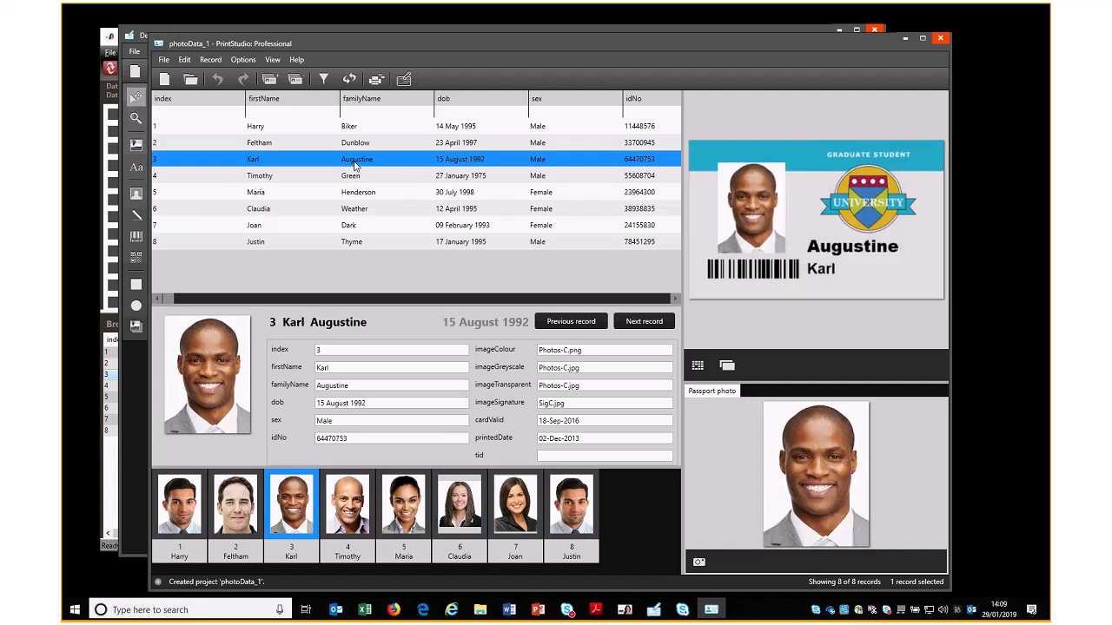
{"action": "left_click", "coordinate": [273, 128]}
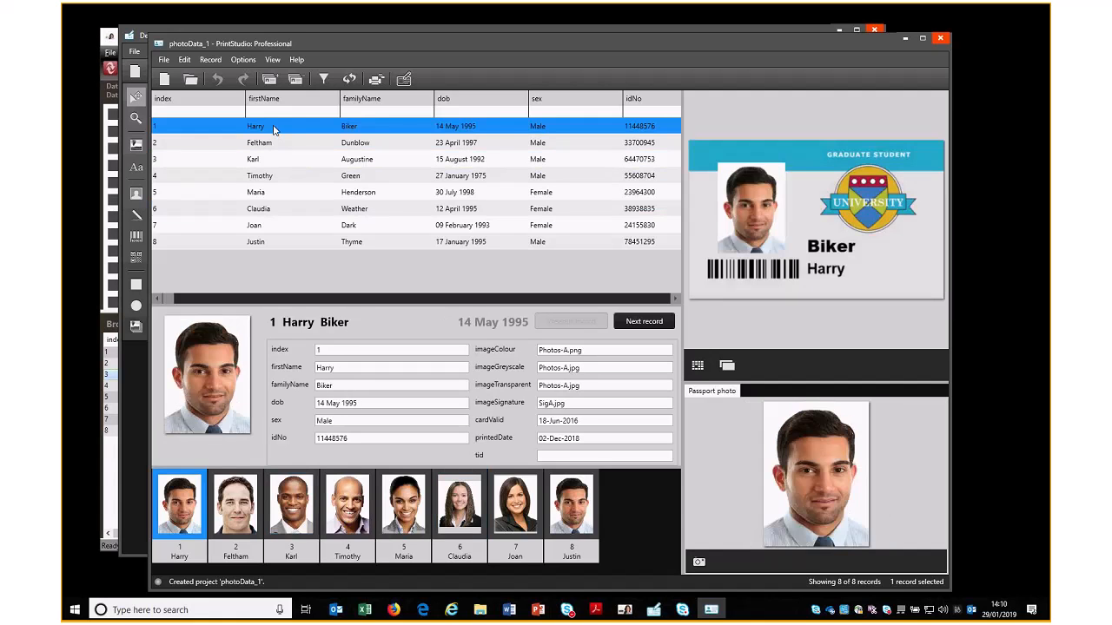
{"action": "left_click", "coordinate": [251, 212]}
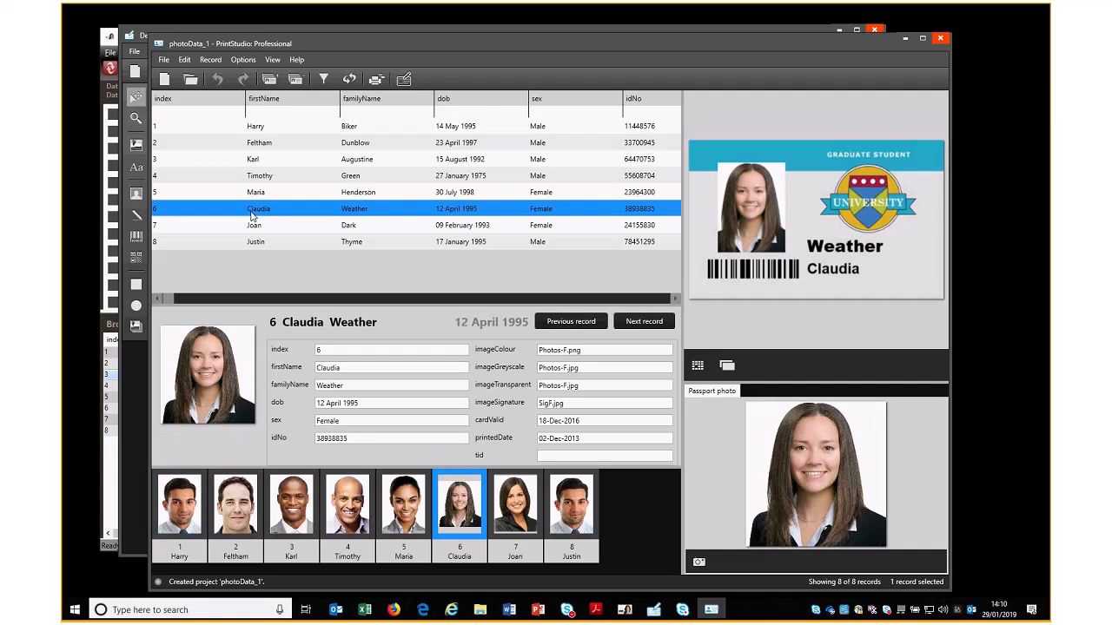
{"action": "left_click", "coordinate": [268, 230]}
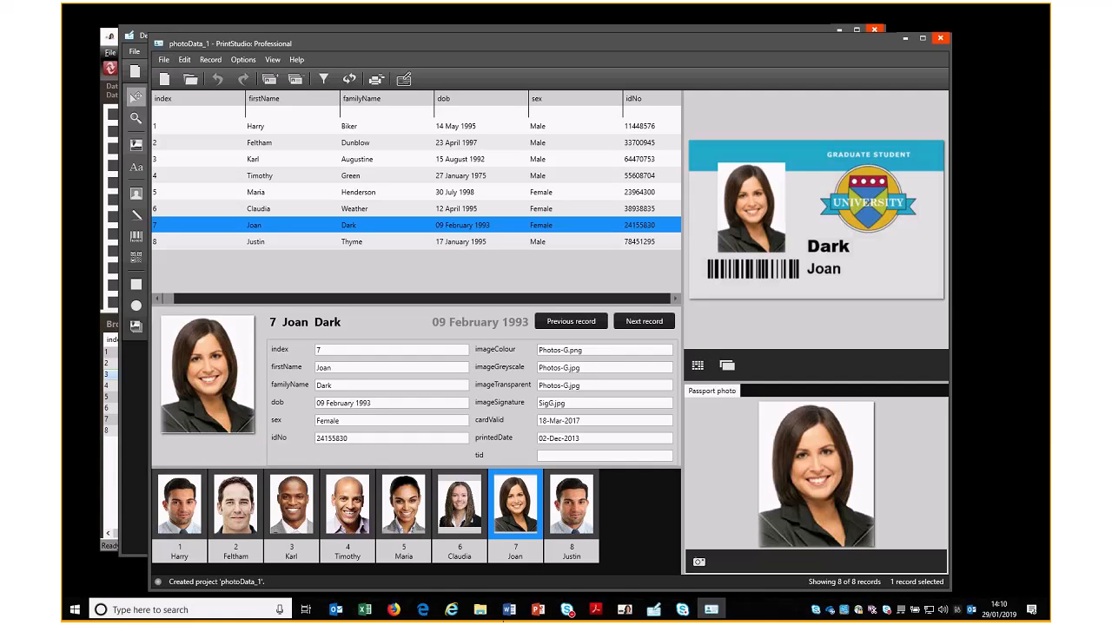
{"action": "mouse_move", "coordinate": [568, 611]}
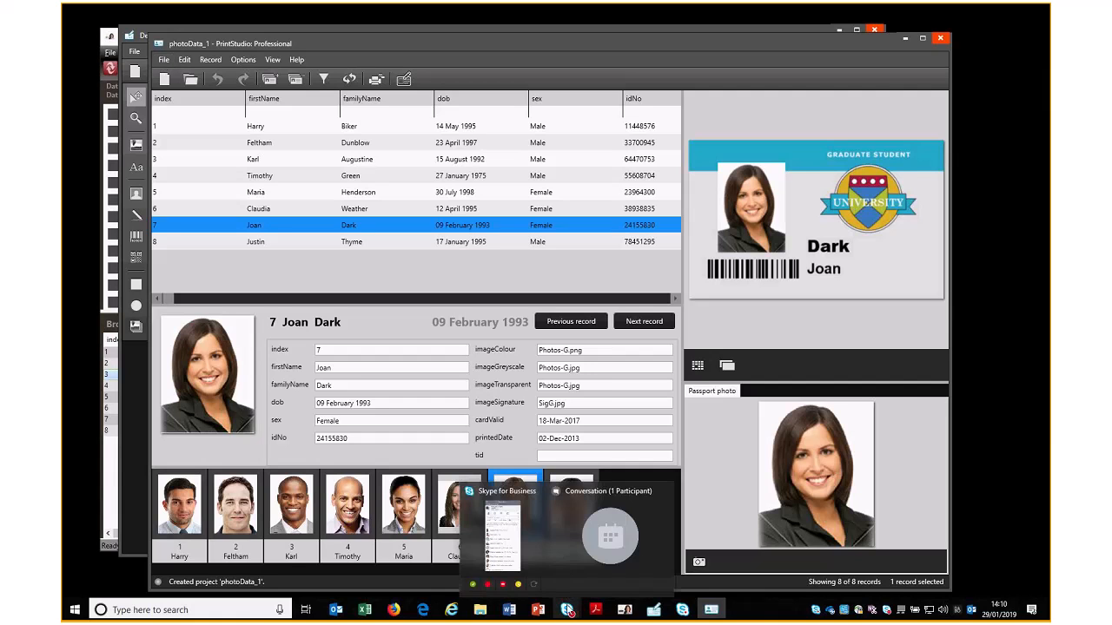